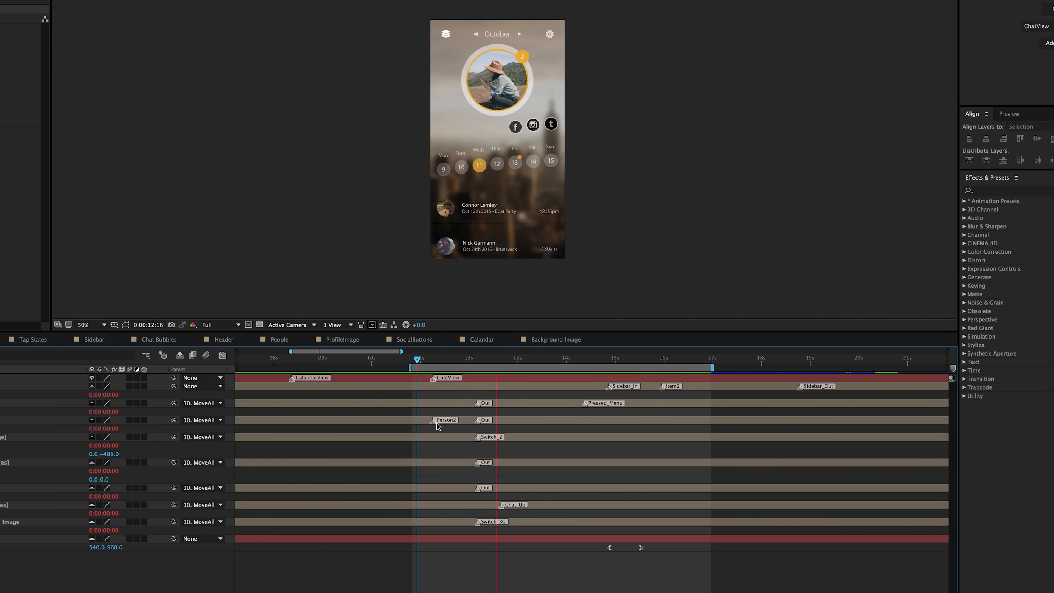
{"action": "left_click_drag", "start_coordinate": [433, 422], "coordinate": [447, 425]}
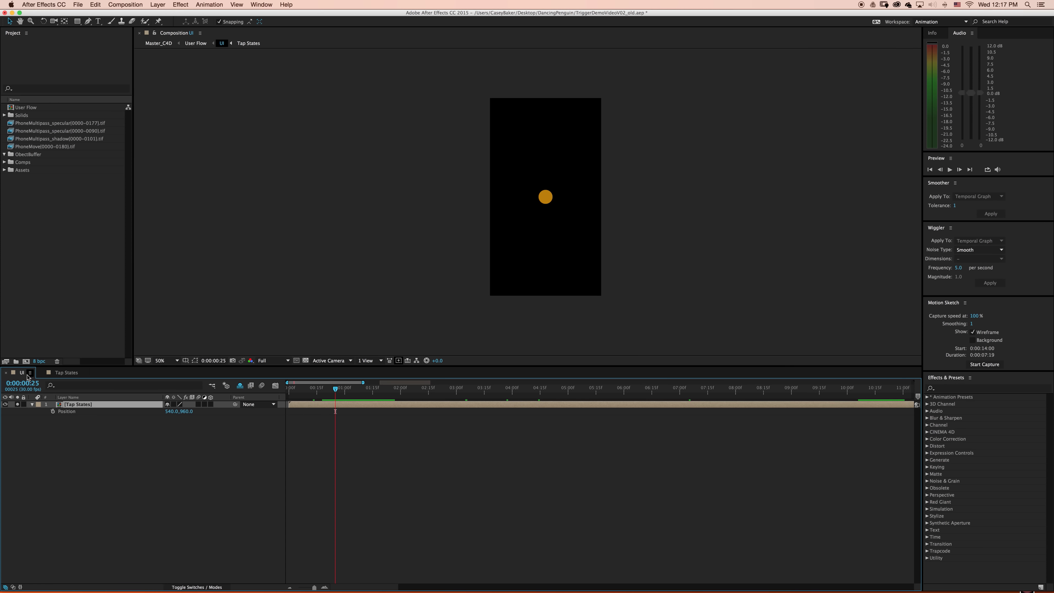
- Select the Tap States layer, open the Trigger.jsx script and dock it between Info and Audio
{"action": "left_click", "coordinate": [121, 435]}
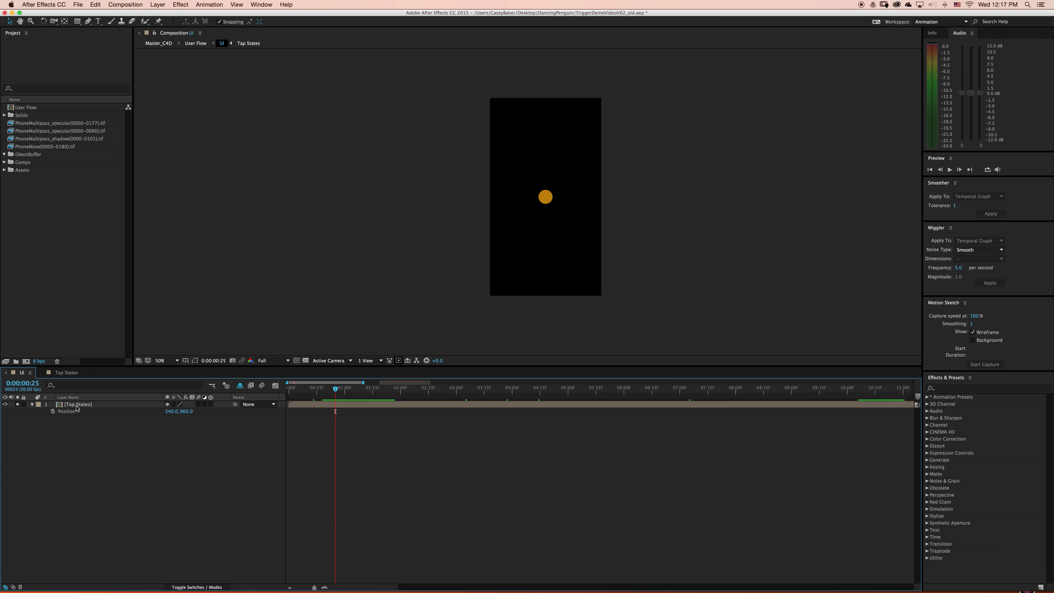
{"action": "left_click", "coordinate": [85, 405]}
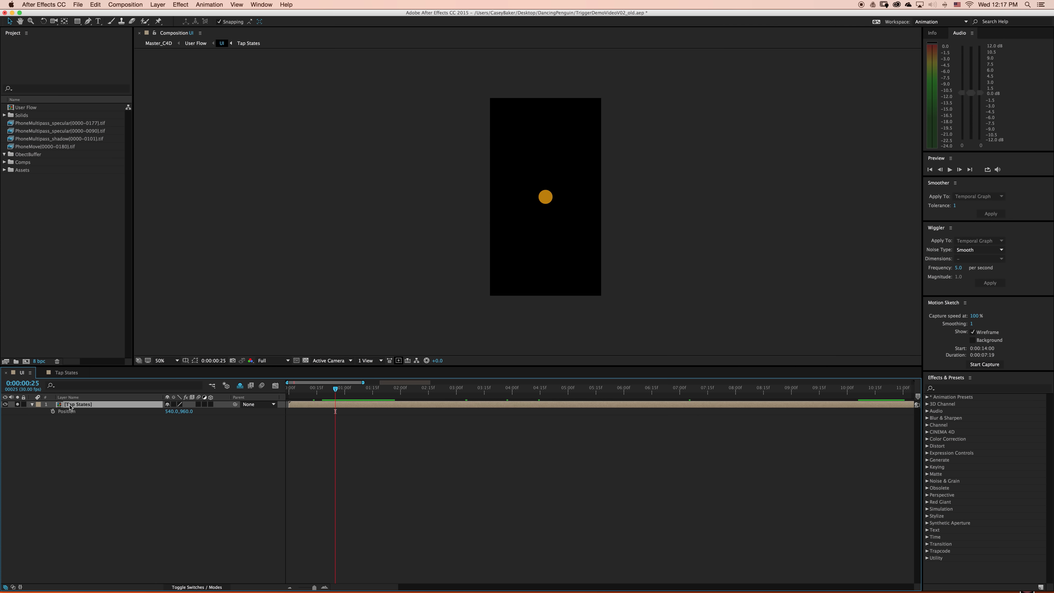
{"action": "left_click", "coordinate": [270, 5]}
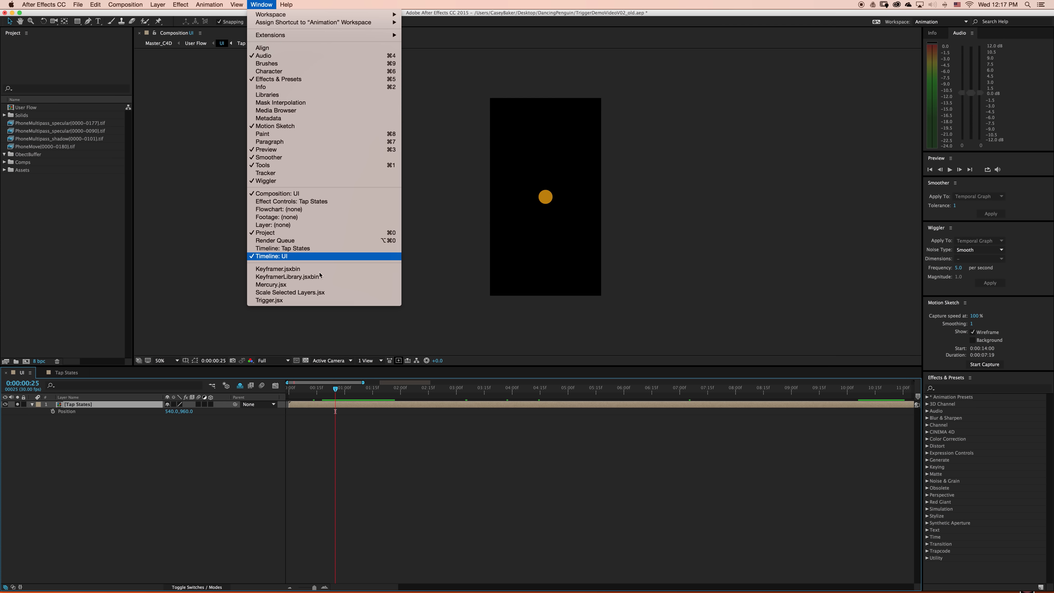
{"action": "left_click", "coordinate": [331, 301]}
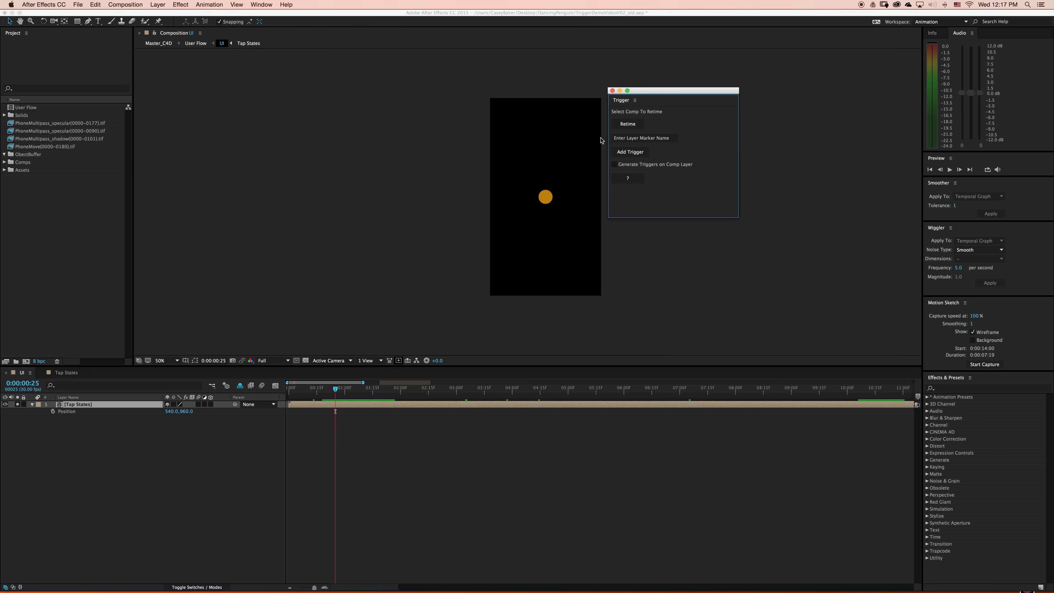
{"action": "left_click_drag", "start_coordinate": [621, 100], "coordinate": [953, 33]}
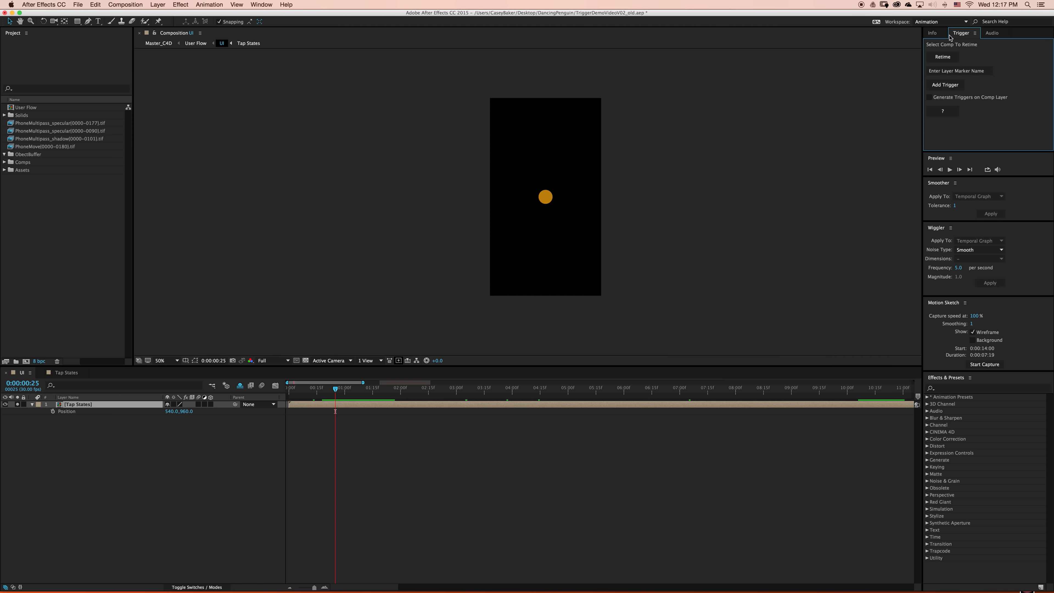
- Enable time remapping on the Tap States layer and play its nested composition from the start
{"action": "key", "text": "super+alt+t"}
{"action": "double_click", "coordinate": [90, 407]}
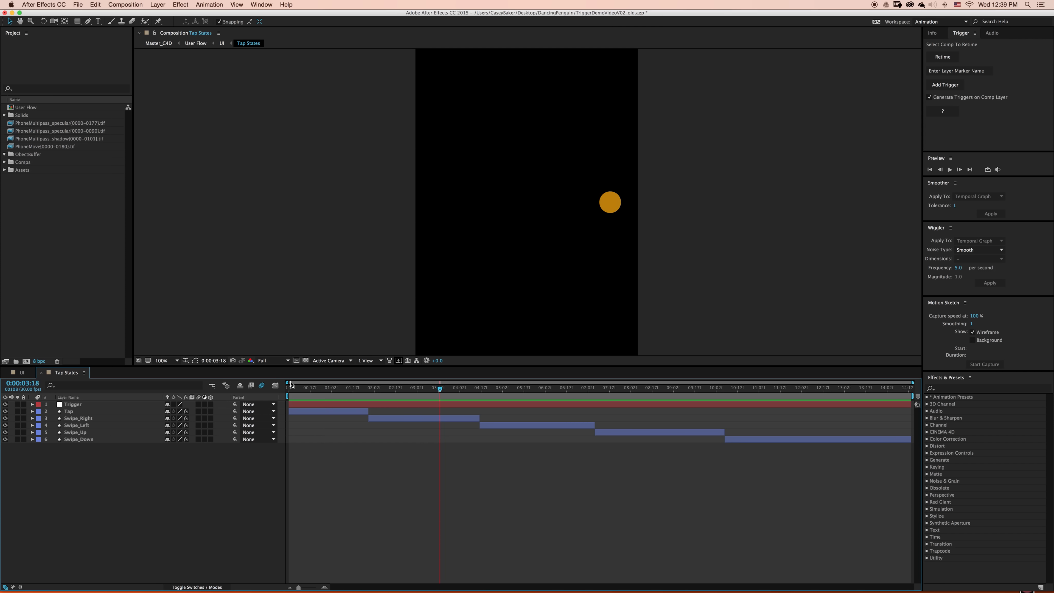
{"action": "left_click", "coordinate": [289, 387]}
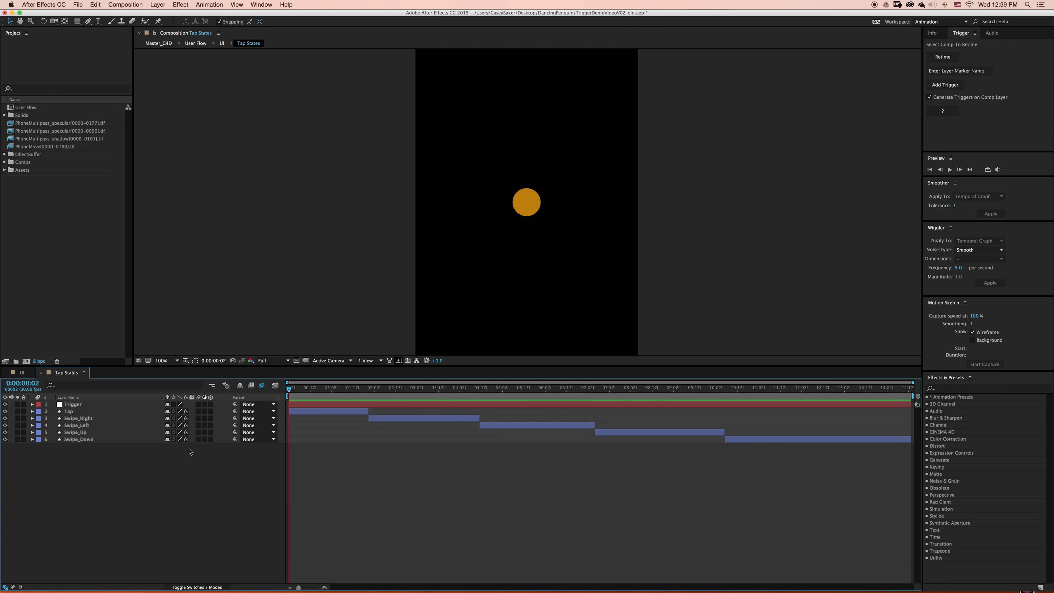
{"action": "key", "text": "space"}
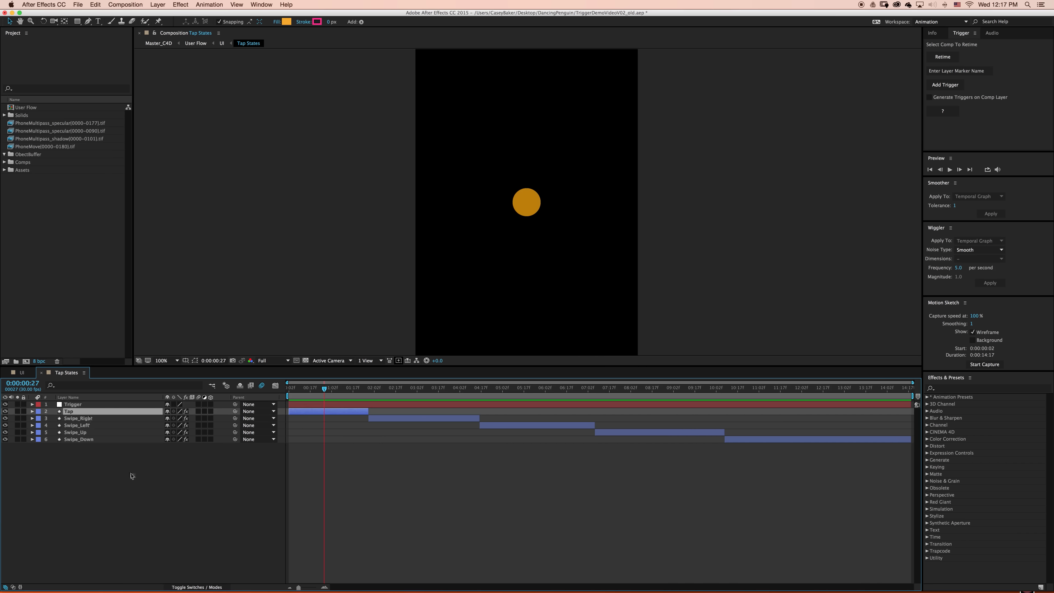
- Add triggers for the Tap, Swipe_Right, Swipe_Left, Swipe_Up and Swipe_Down layers with Generate Triggers on Comp Layer enabled
{"action": "left_click", "coordinate": [99, 440], "text": "shift"}
{"action": "left_click", "coordinate": [954, 85]}
{"action": "left_click", "coordinate": [950, 98]}
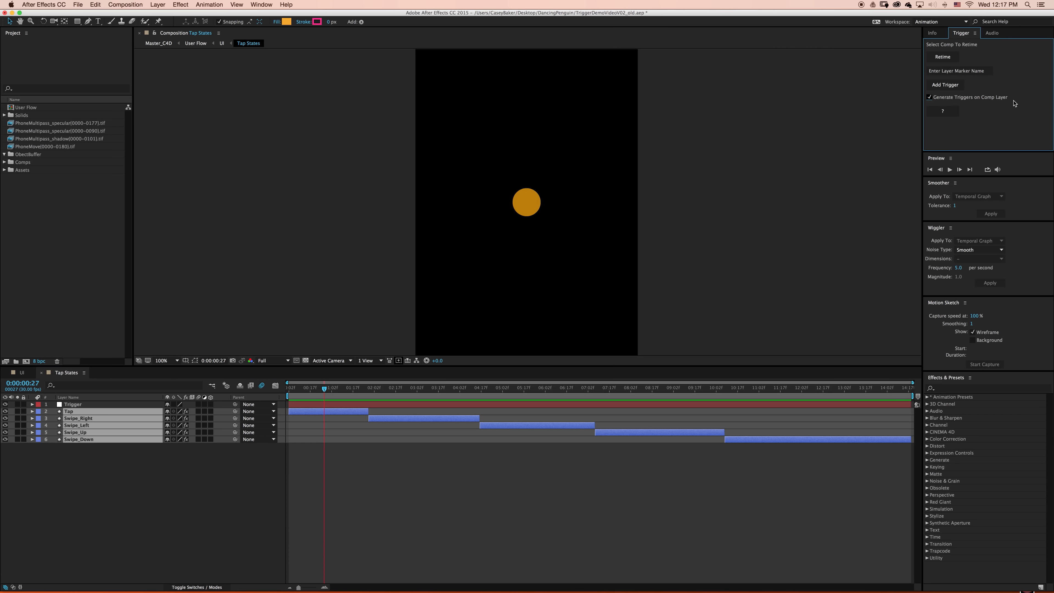
{"action": "left_click", "coordinate": [948, 88]}
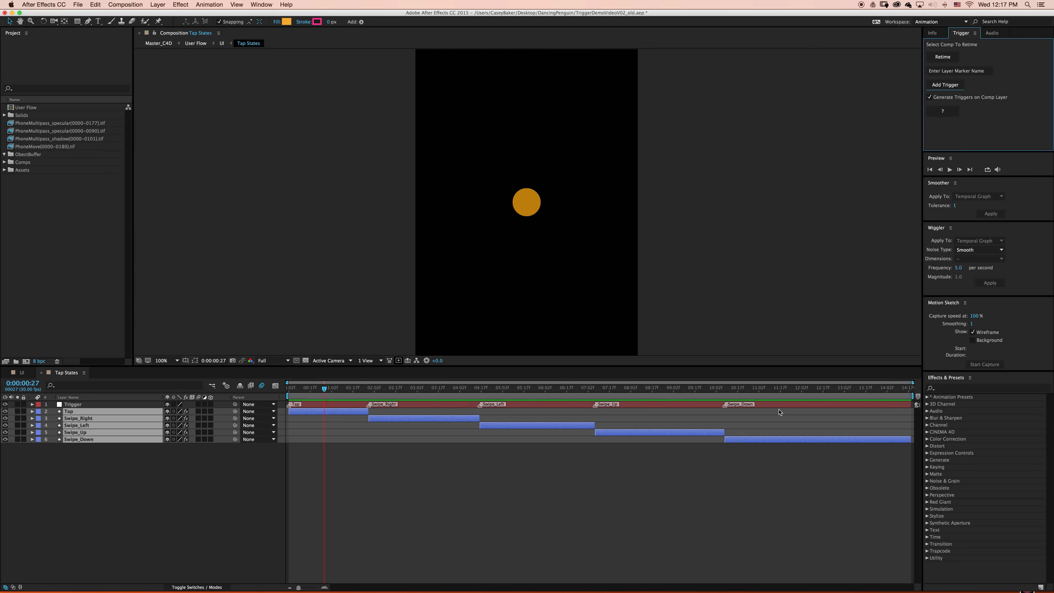
- Compare the Tap and Swipe_Right layers with the markers on the Trigger layer
{"action": "left_click", "coordinate": [150, 460]}
{"action": "left_click", "coordinate": [111, 413]}
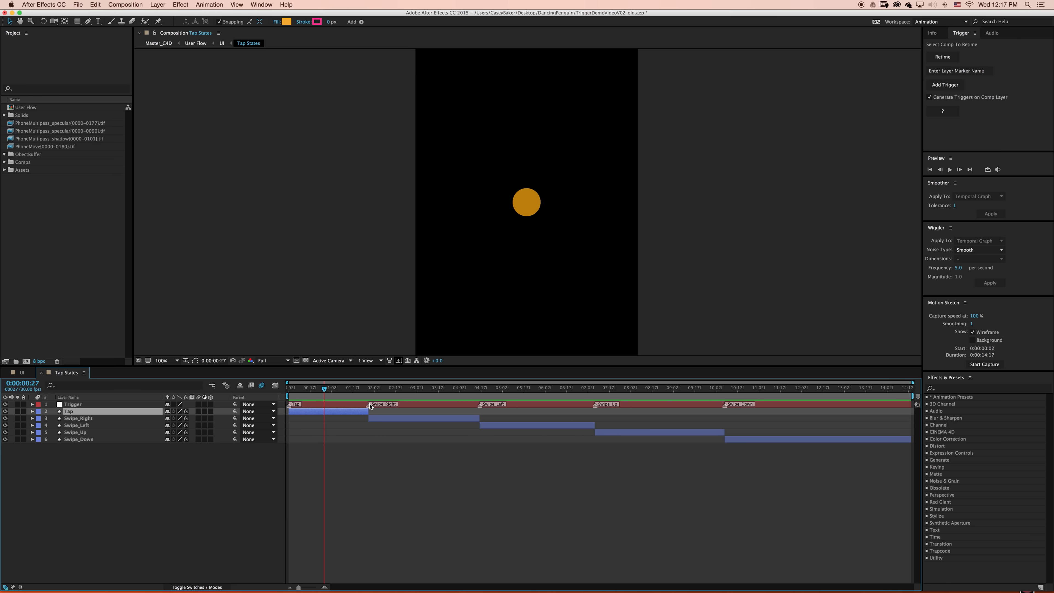
{"action": "left_click", "coordinate": [96, 419]}
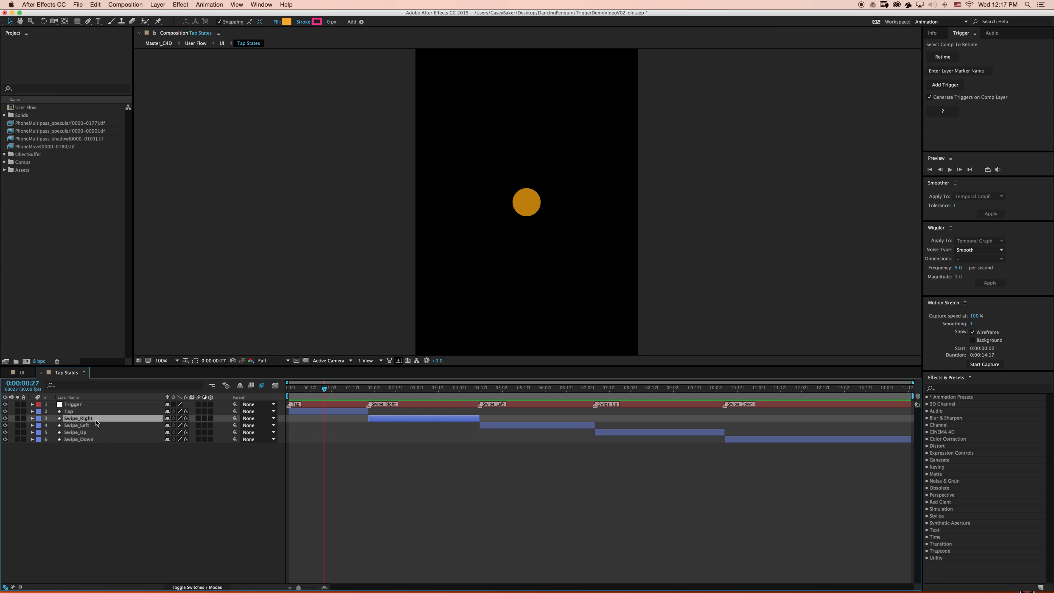
{"action": "left_click", "coordinate": [134, 451]}
- Return to the UI composition and scrub through the Tap and Swipe_Right triggers on the Tap States layer
{"action": "left_click", "coordinate": [212, 385]}
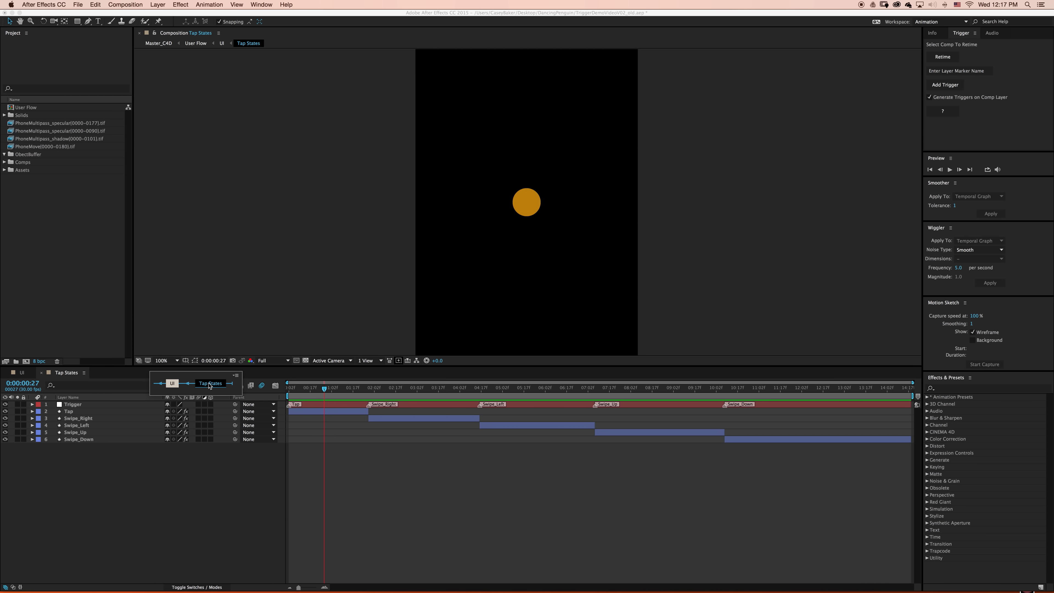
{"action": "left_click", "coordinate": [174, 386]}
{"action": "left_click", "coordinate": [312, 447]}
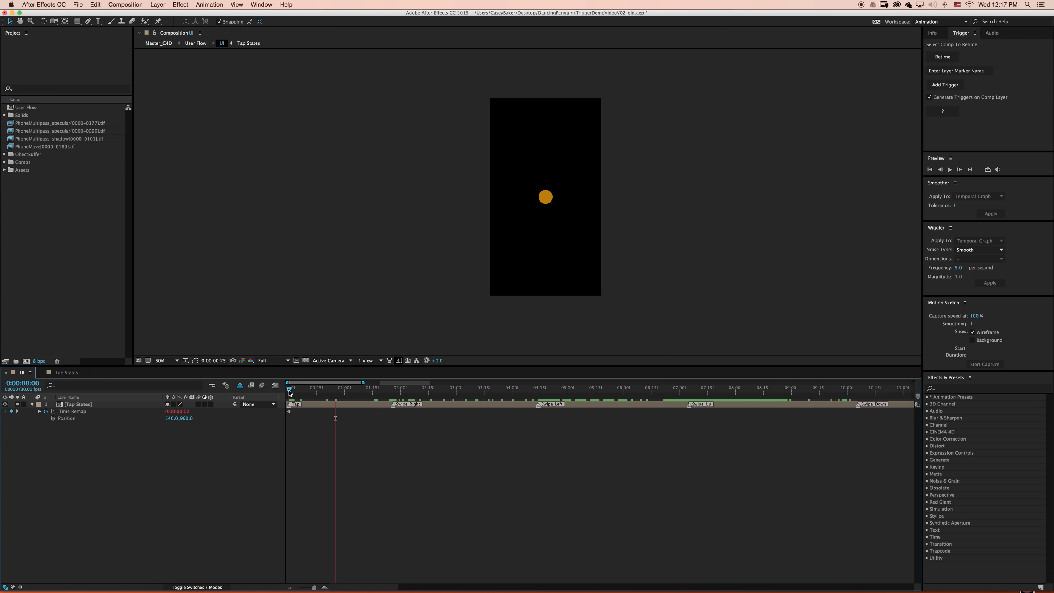
{"action": "left_click_drag", "start_coordinate": [320, 392], "coordinate": [413, 405]}
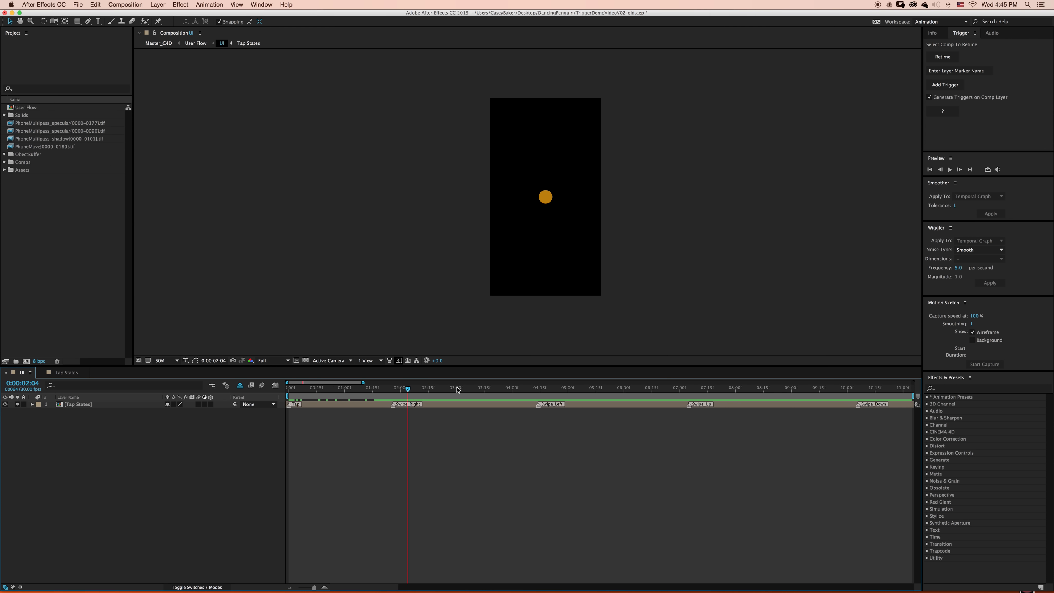
- Move the Tap marker on the Tap States layer to 0:00:03:00 and preview the range from there to 0:00:04:14
{"action": "left_click", "coordinate": [457, 389]}
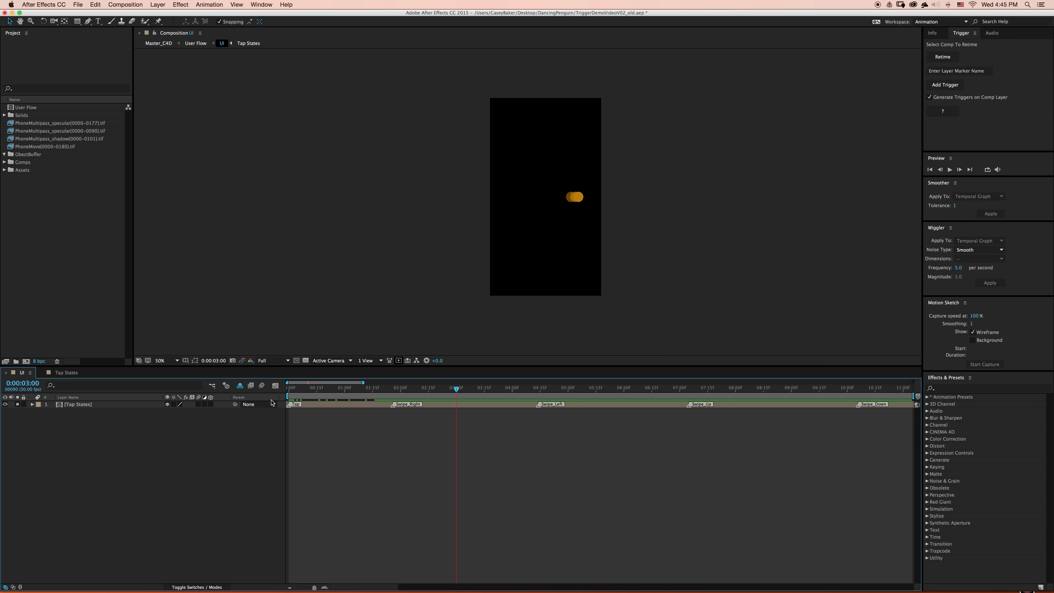
{"action": "left_click_drag", "start_coordinate": [291, 409], "coordinate": [456, 415]}
{"action": "left_click", "coordinate": [552, 390]}
{"action": "key", "text": "n"}
{"action": "key", "text": "space"}
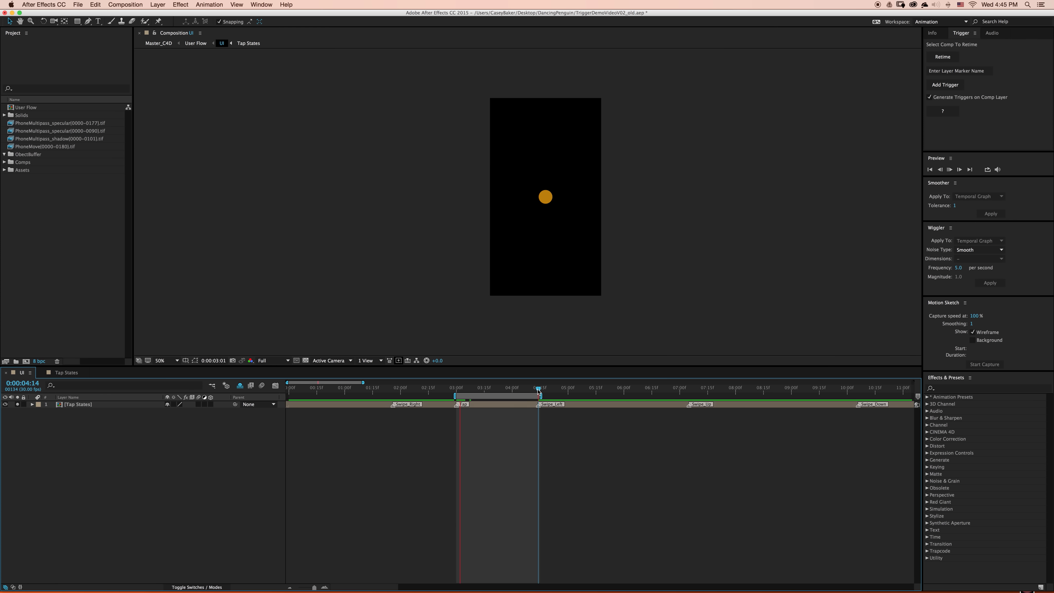
- Move the Tap marker out to about 6 seconds, place the Swipe_Left marker at about 0:00:03:00 and preview the range
{"action": "key", "text": "space"}
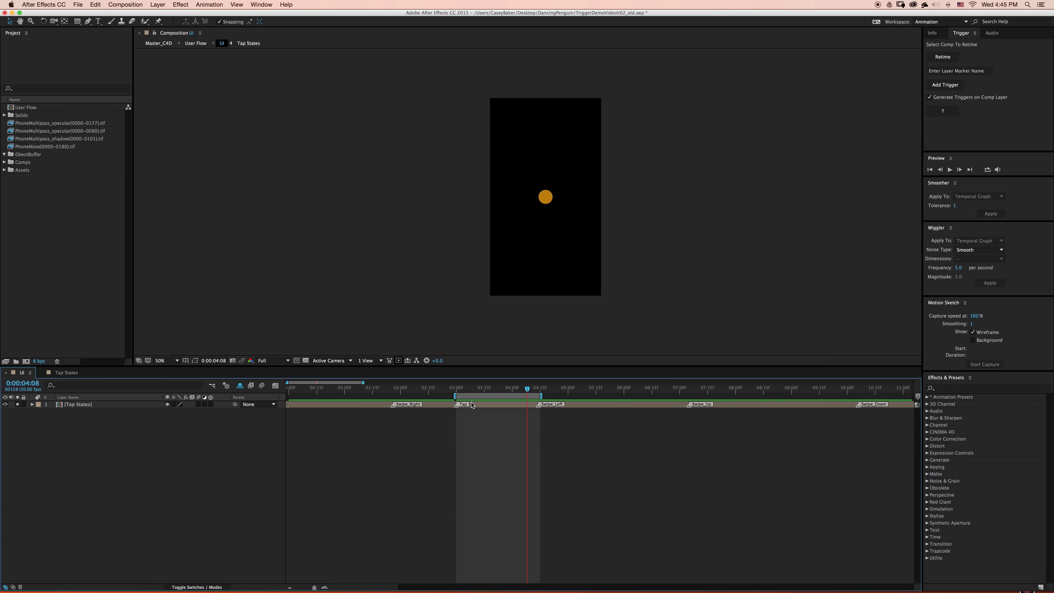
{"action": "left_click_drag", "start_coordinate": [459, 407], "coordinate": [630, 407]}
{"action": "left_click_drag", "start_coordinate": [539, 406], "coordinate": [456, 407]}
{"action": "key", "text": "space"}
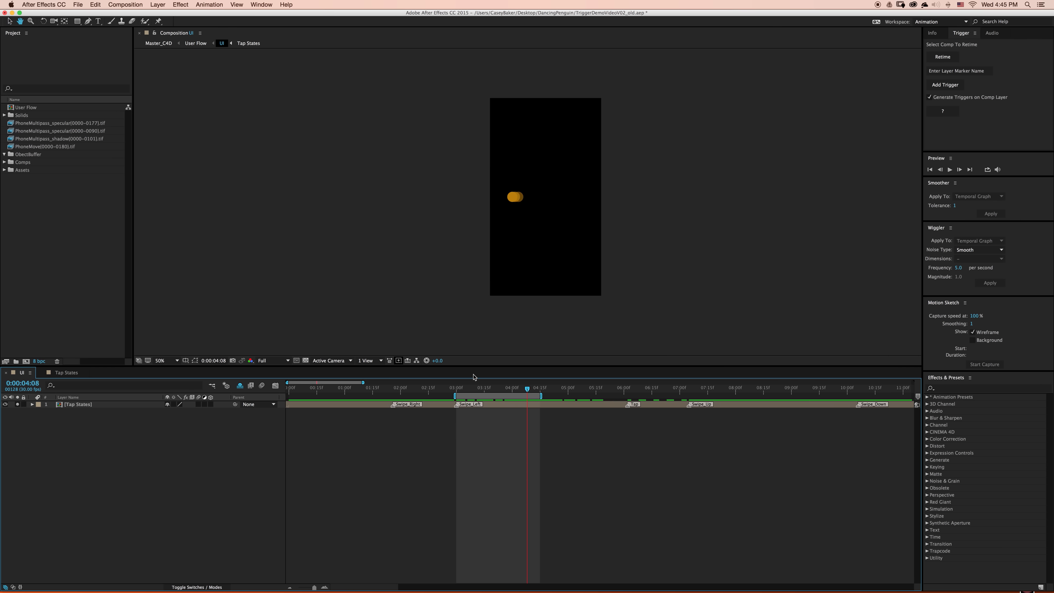
- Move the Swipe_Left marker back to about half a second, place the Swipe_Right marker at about 3 seconds and preview the range
{"action": "key", "text": "space"}
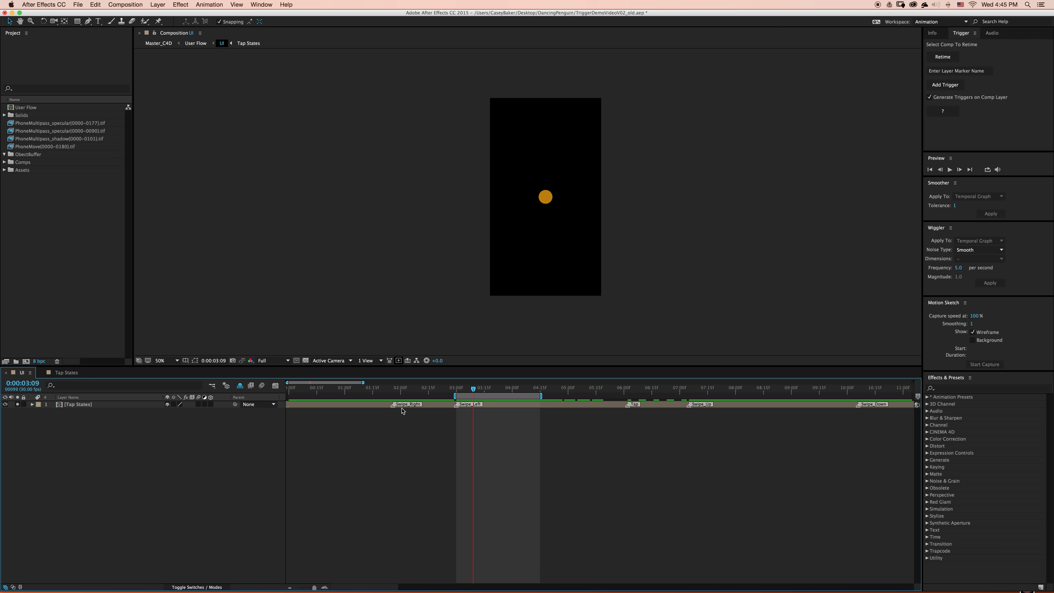
{"action": "left_click_drag", "start_coordinate": [457, 407], "coordinate": [318, 402]}
{"action": "left_click_drag", "start_coordinate": [393, 405], "coordinate": [454, 406]}
{"action": "key", "text": "space"}
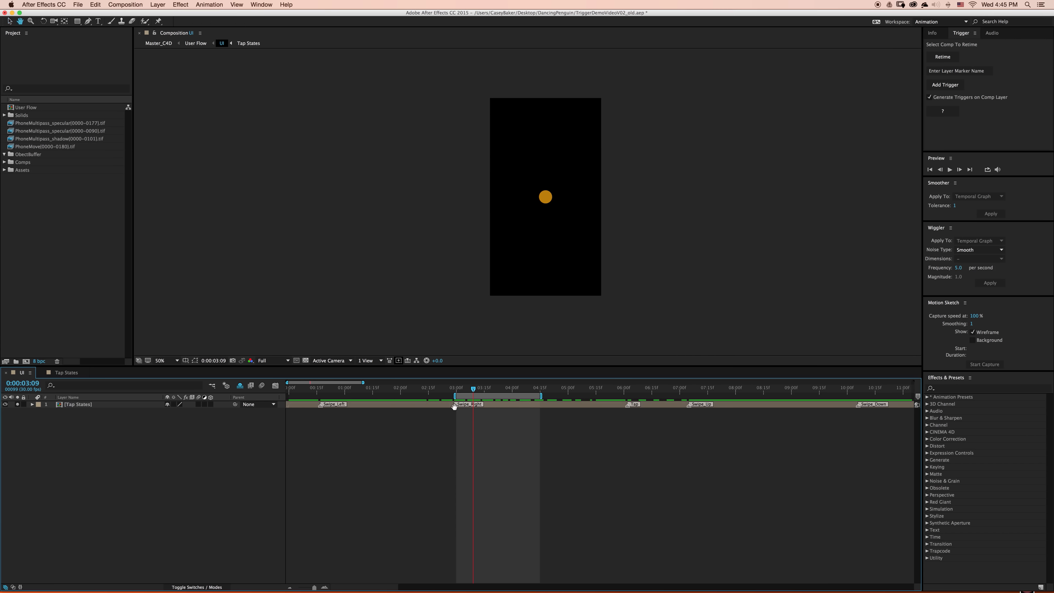
- Change the comment of the Swipe_Right marker near 3 seconds to Swipe_Up and preview the range
{"action": "key", "text": "space"}
{"action": "double_click", "coordinate": [454, 406]}
{"action": "left_click", "coordinate": [458, 229]}
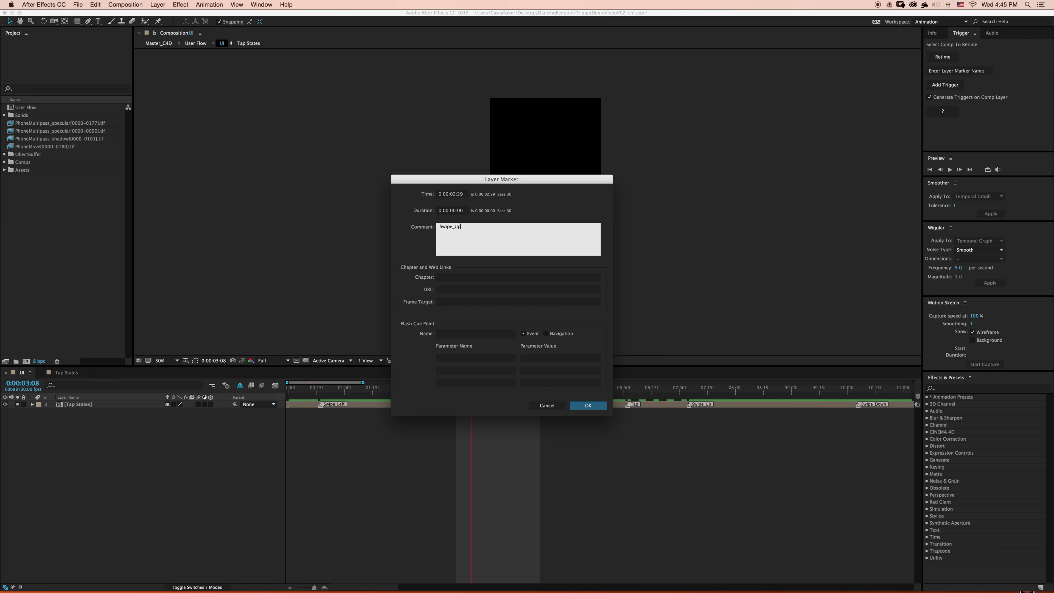
{"action": "left_click", "coordinate": [588, 405]}
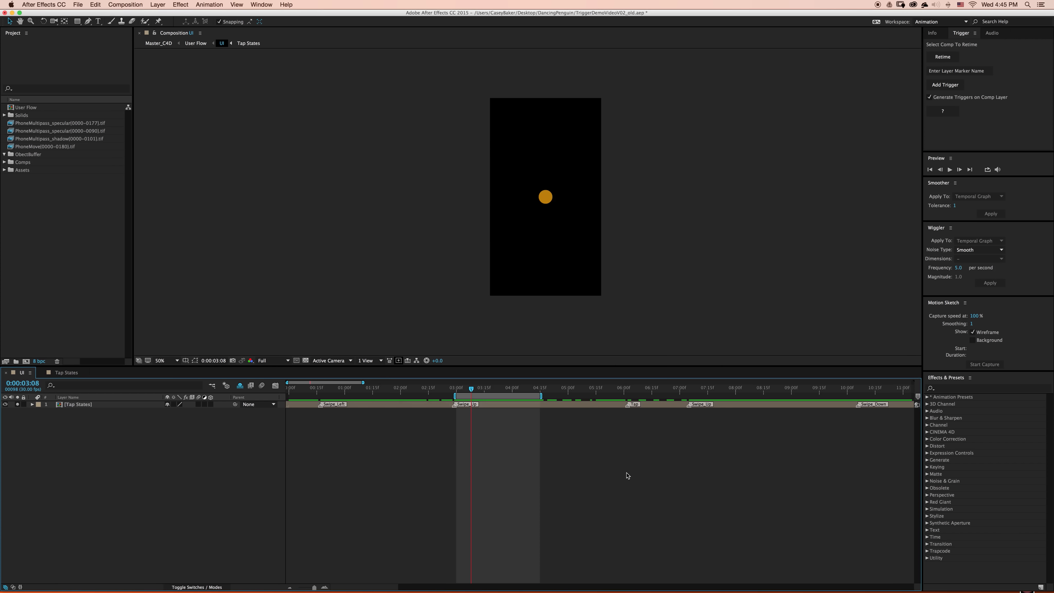
{"action": "key", "text": "space"}
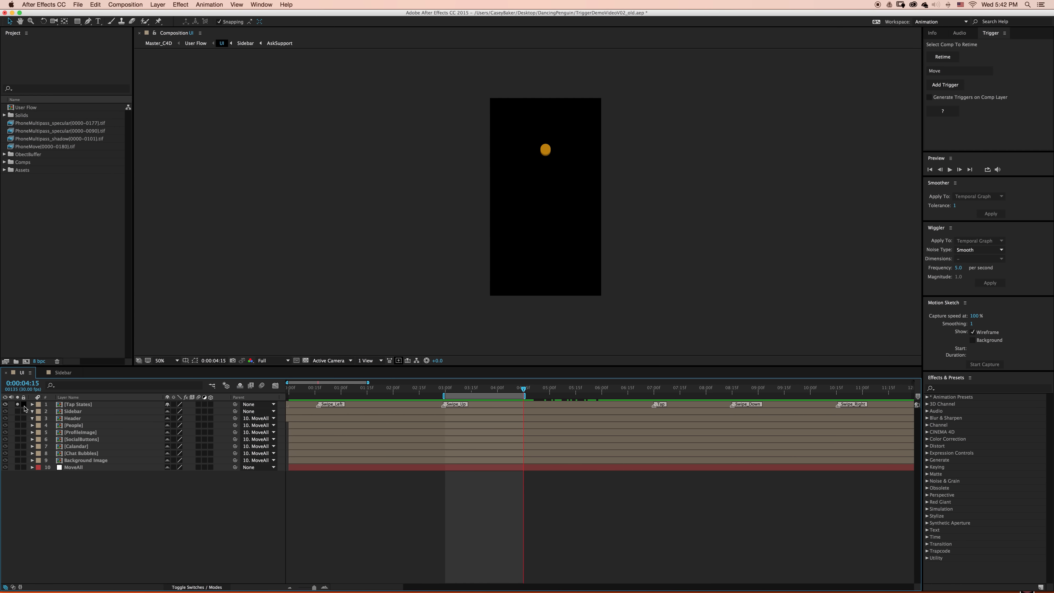
- Solo the Sidebar layer instead of Tap States and hide the shy layers in the timeline
{"action": "left_click", "coordinate": [17, 404]}
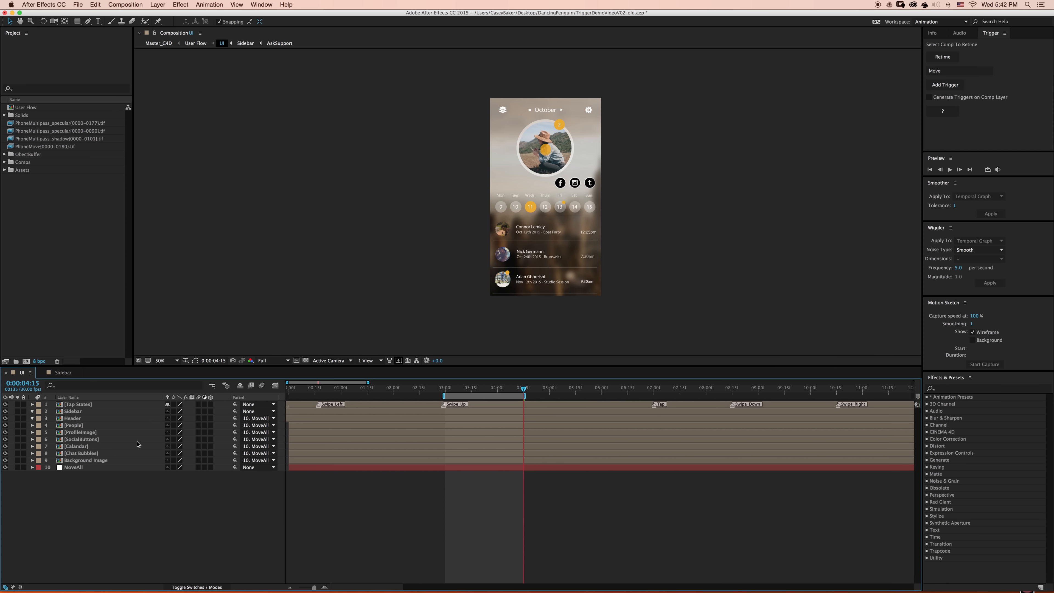
{"action": "left_click", "coordinate": [85, 412]}
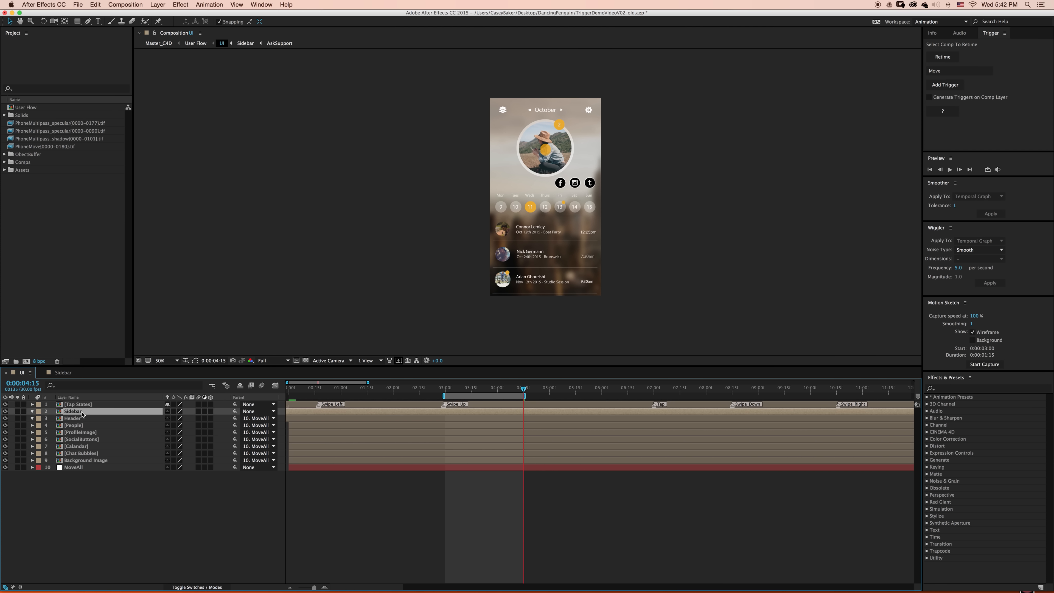
{"action": "left_click", "coordinate": [17, 411]}
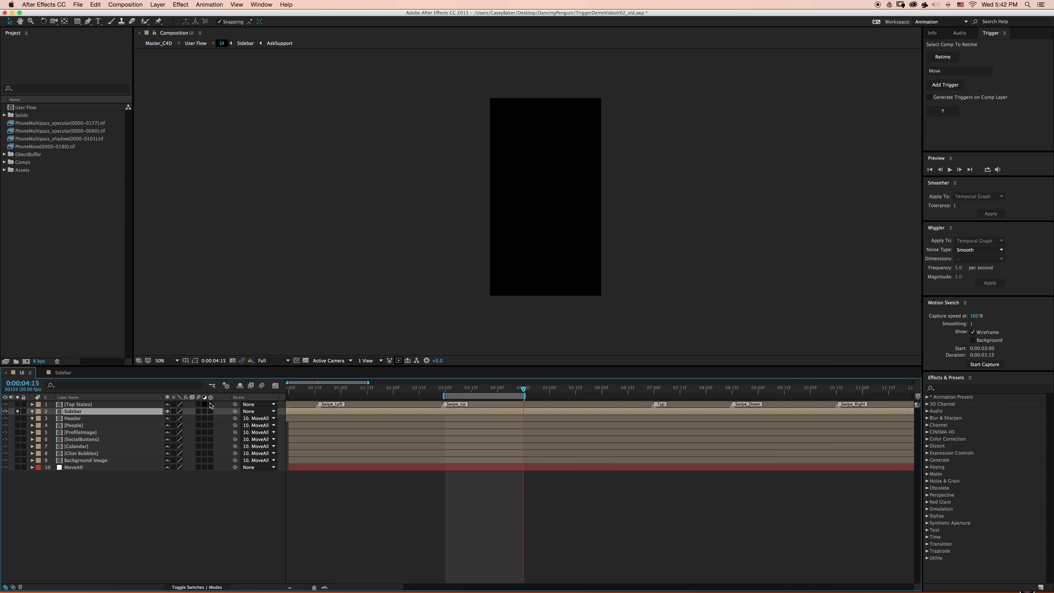
{"action": "left_click", "coordinate": [240, 385]}
- Open the Sidebar composition and scrub through its animation to 0:00:37:00
{"action": "double_click", "coordinate": [95, 405]}
{"action": "left_click_drag", "start_coordinate": [368, 390], "coordinate": [863, 395]}
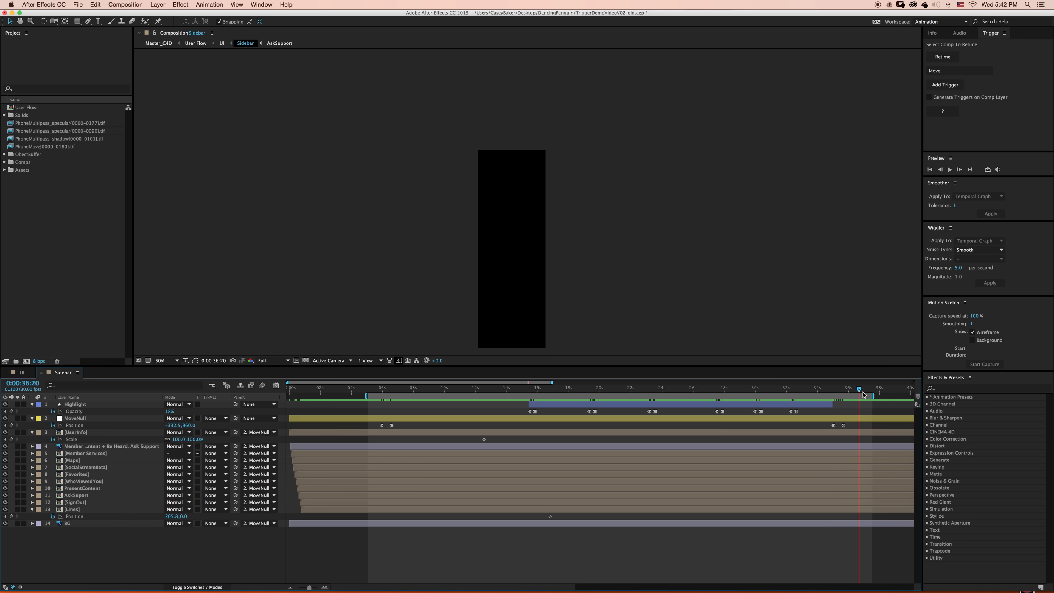
{"action": "left_click_drag", "start_coordinate": [863, 392], "coordinate": [864, 393]}
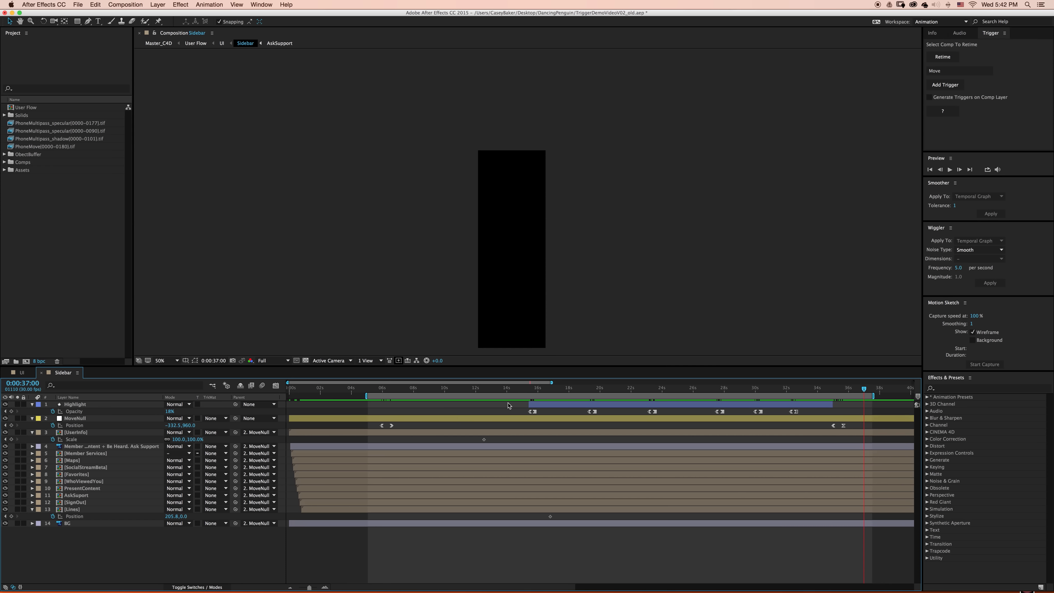
- Add a trigger for the Highlight layer, creating a Trigger null in the Sidebar composition
{"action": "left_click", "coordinate": [527, 404]}
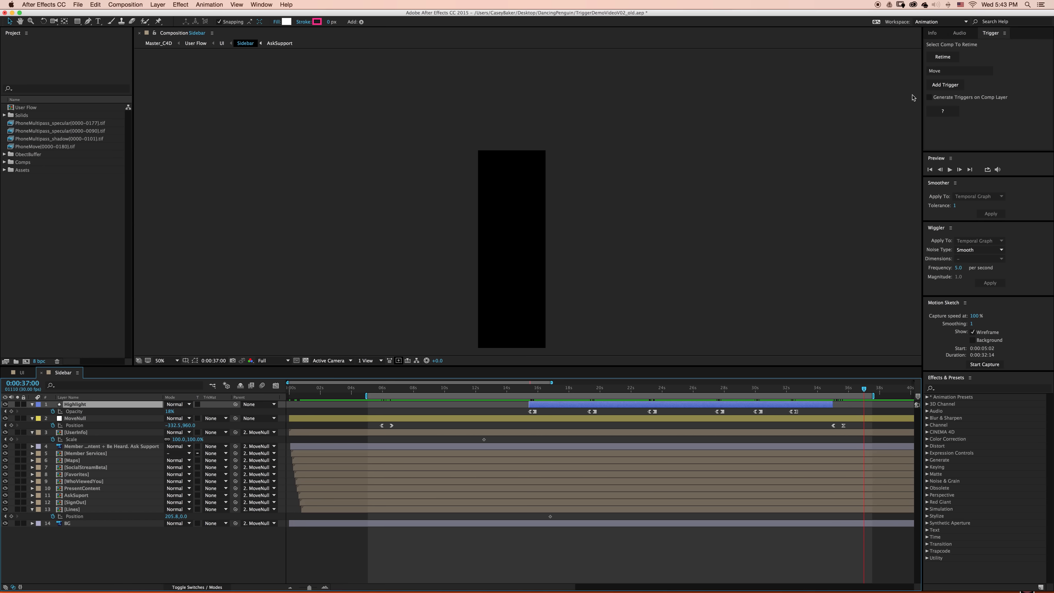
{"action": "left_click", "coordinate": [940, 88]}
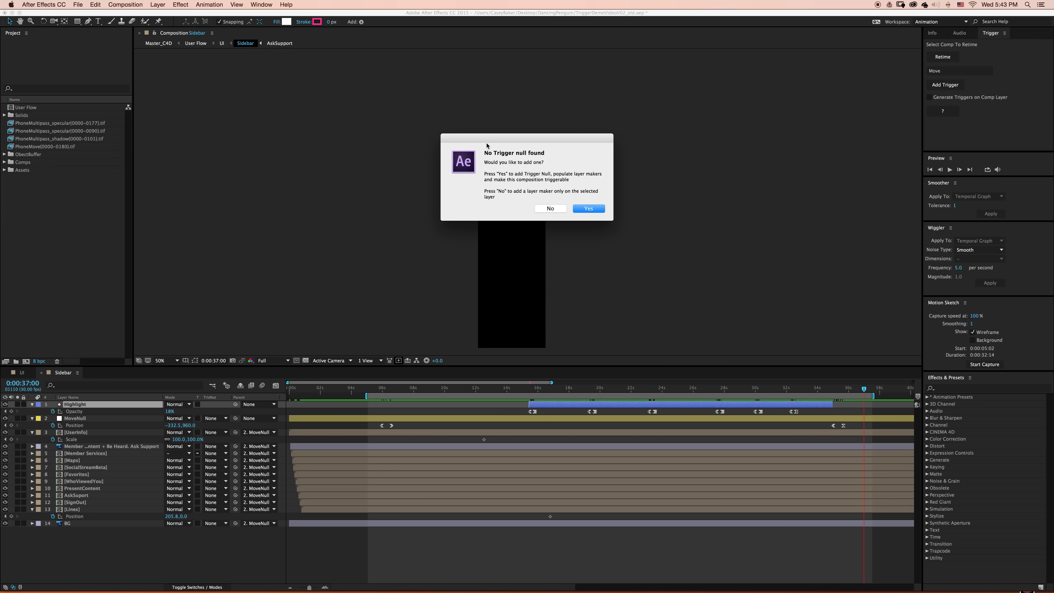
{"action": "left_click", "coordinate": [589, 208]}
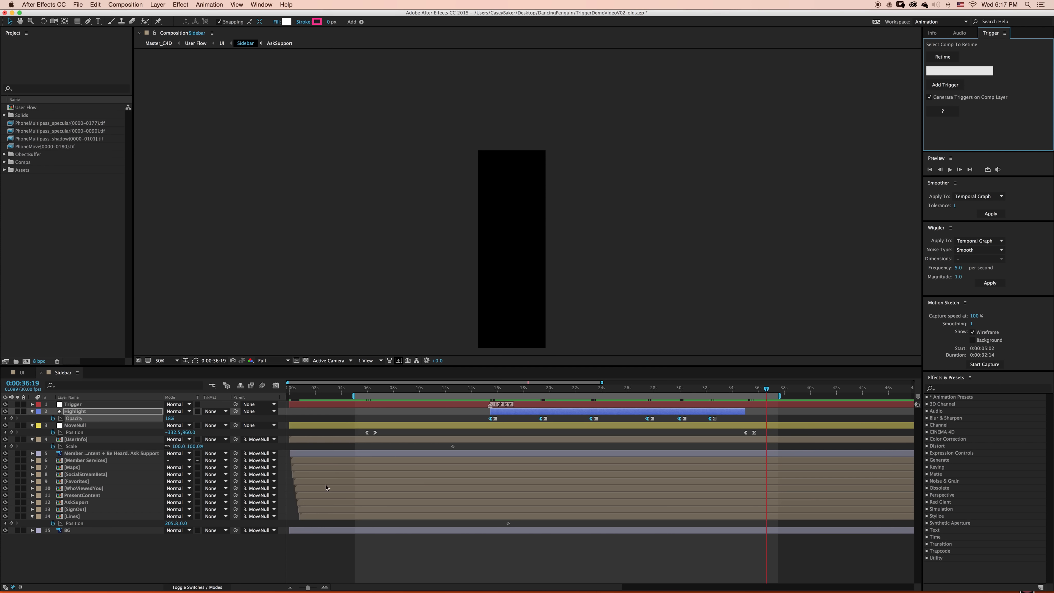
- Add triggers named HighlightItem at the first keyframe of each Opacity keyframe pair on the Highlight layer
{"action": "left_click", "coordinate": [410, 411]}
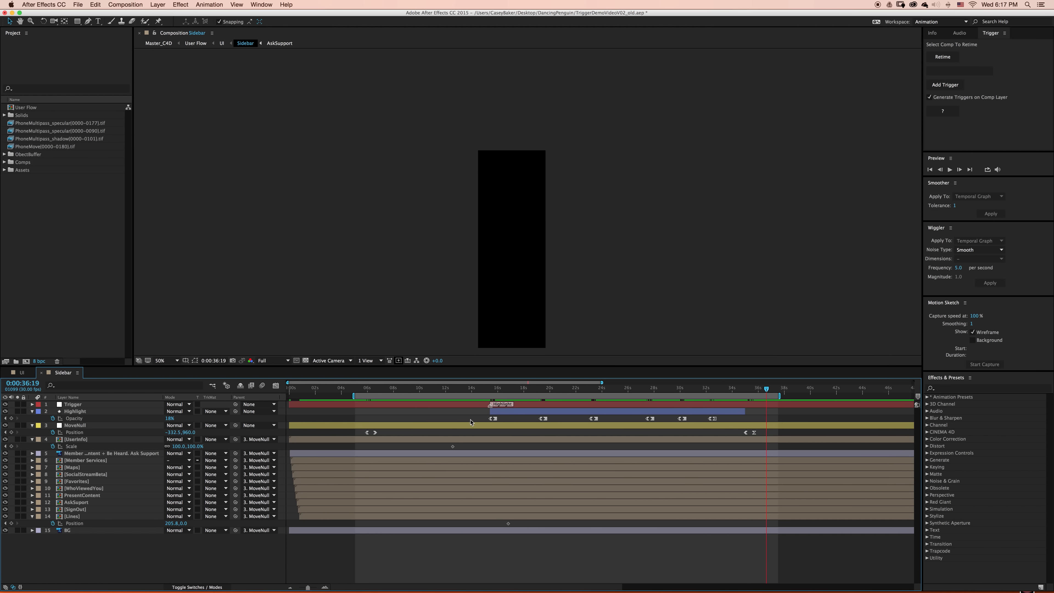
{"action": "left_click", "coordinate": [492, 420]}
{"action": "left_click", "coordinate": [542, 419], "text": "shift"}
{"action": "left_click", "coordinate": [593, 419], "text": "shift"}
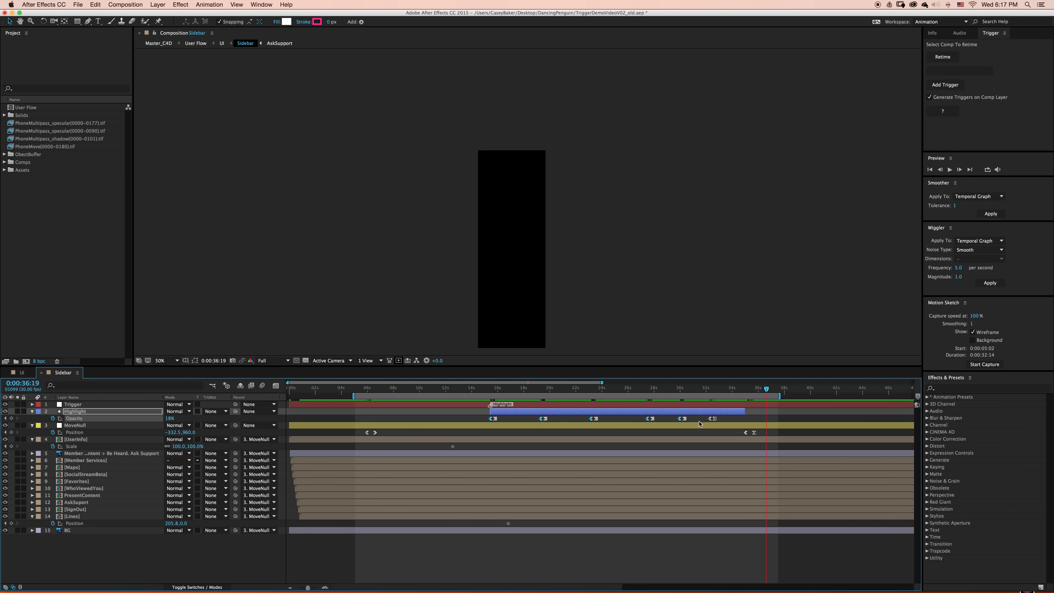
{"action": "left_click", "coordinate": [935, 73]}
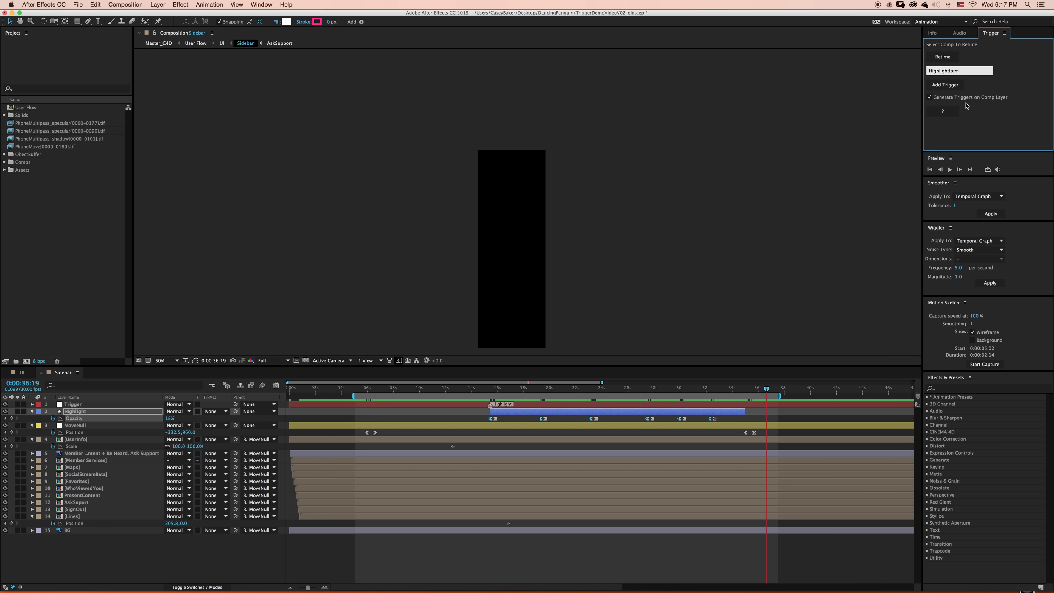
{"action": "left_click", "coordinate": [950, 89]}
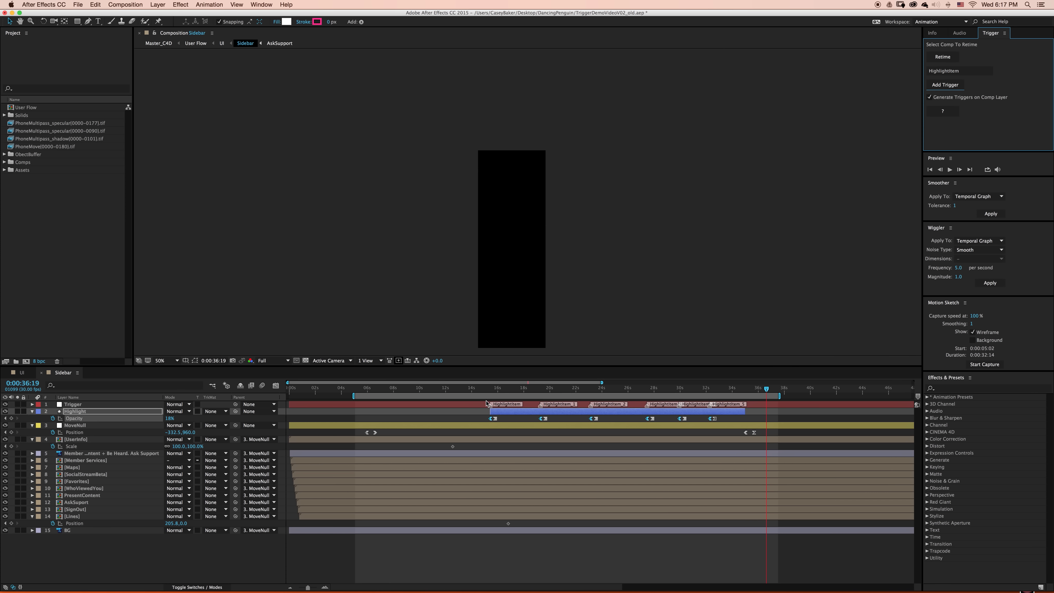
{"action": "key", "text": "equal"}
{"action": "key", "text": "equal"}
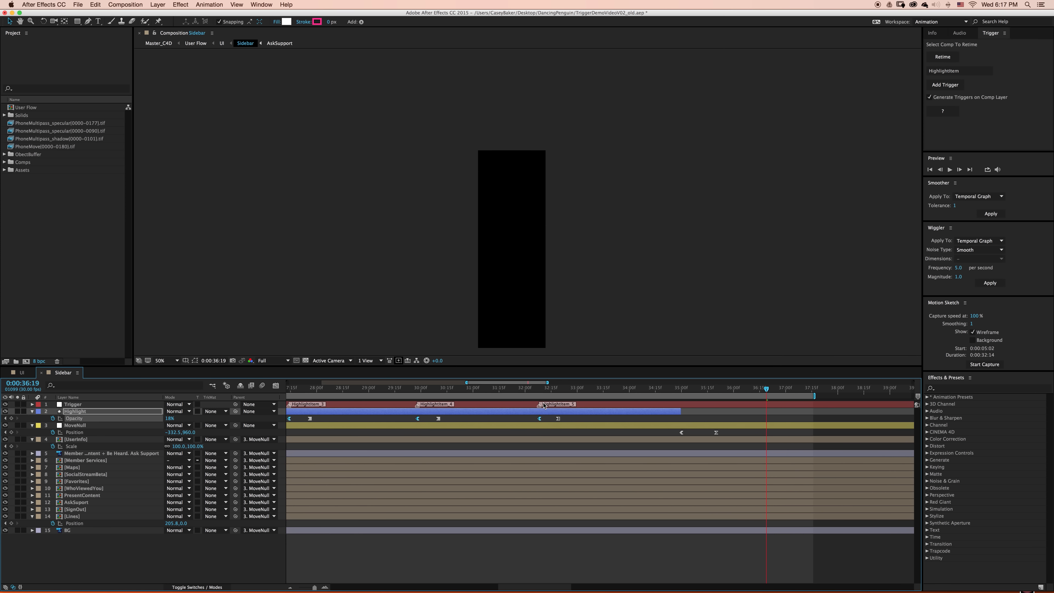
- Return to the UI composition and scrub through the HighlightItem markers on the Sidebar layer
{"action": "key", "text": "minus"}
{"action": "key", "text": "minus"}
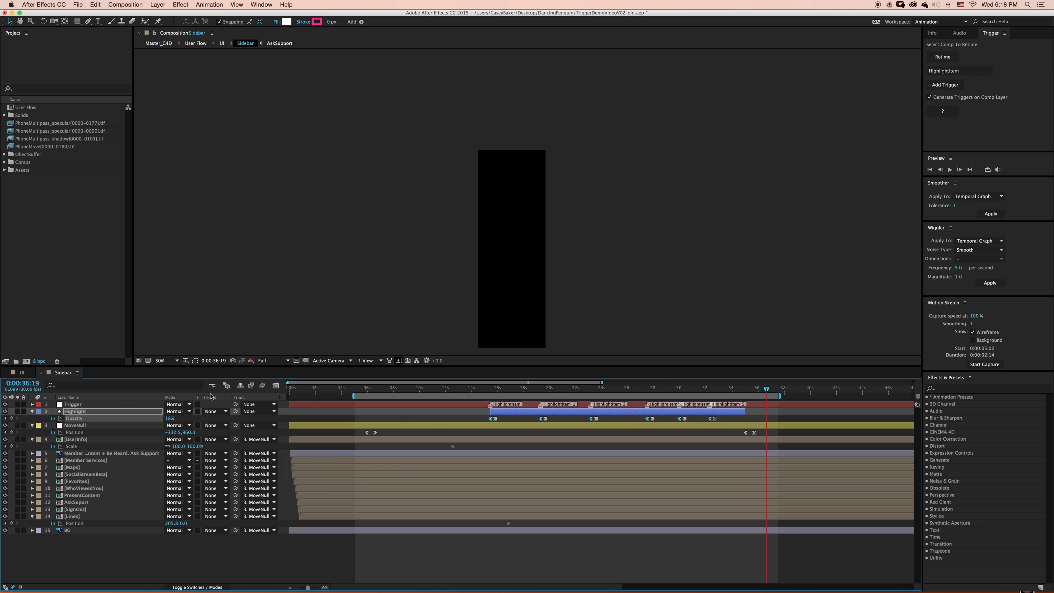
{"action": "key", "text": "Tab"}
{"action": "left_click", "coordinate": [175, 387]}
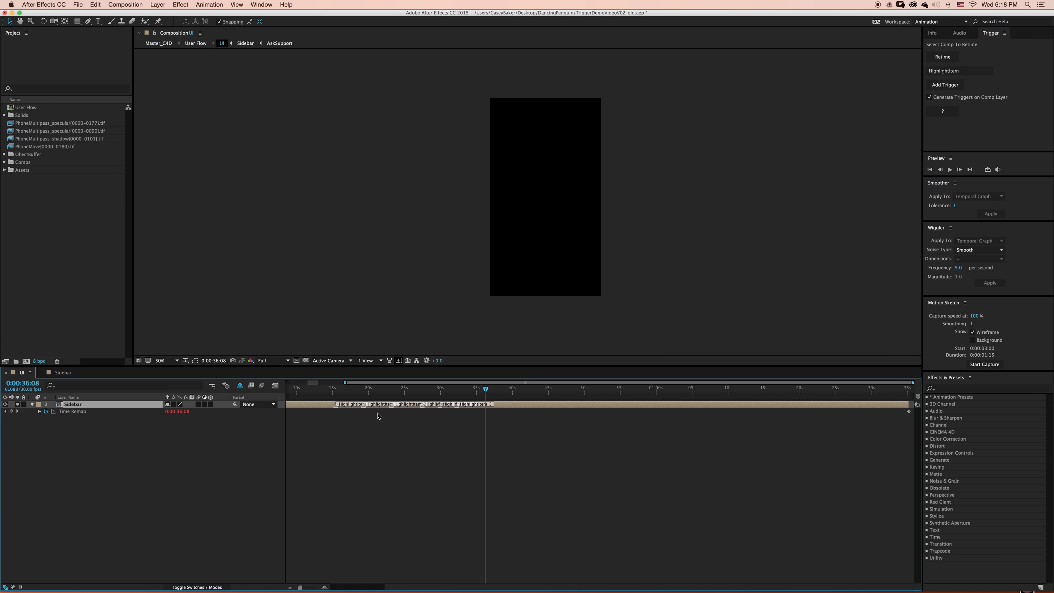
{"action": "key", "text": "equal"}
{"action": "key", "text": "equal"}
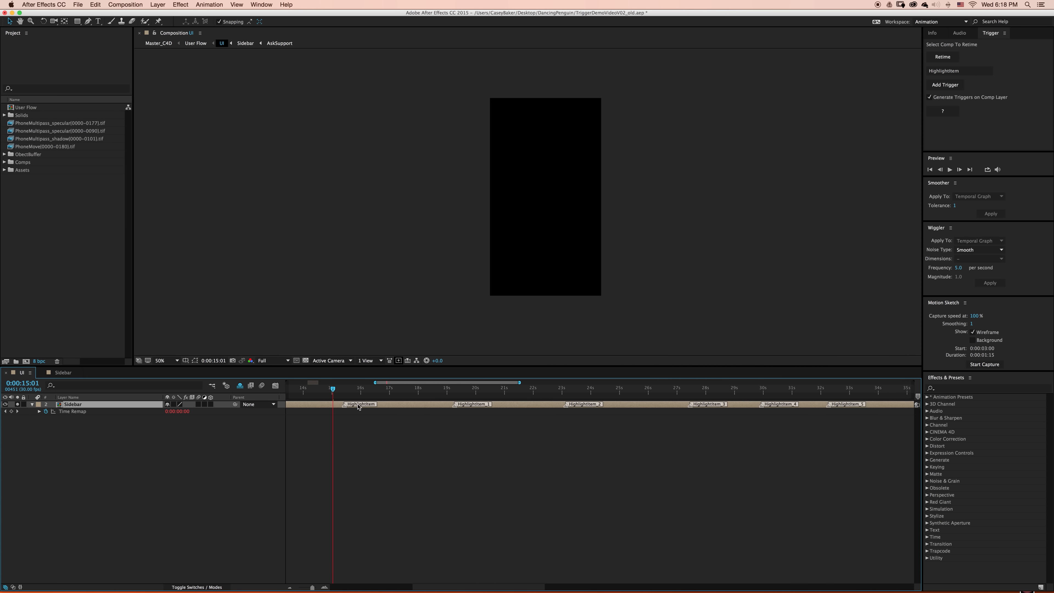
{"action": "left_click_drag", "start_coordinate": [339, 389], "coordinate": [438, 396]}
{"action": "left_click_drag", "start_coordinate": [455, 397], "coordinate": [755, 396]}
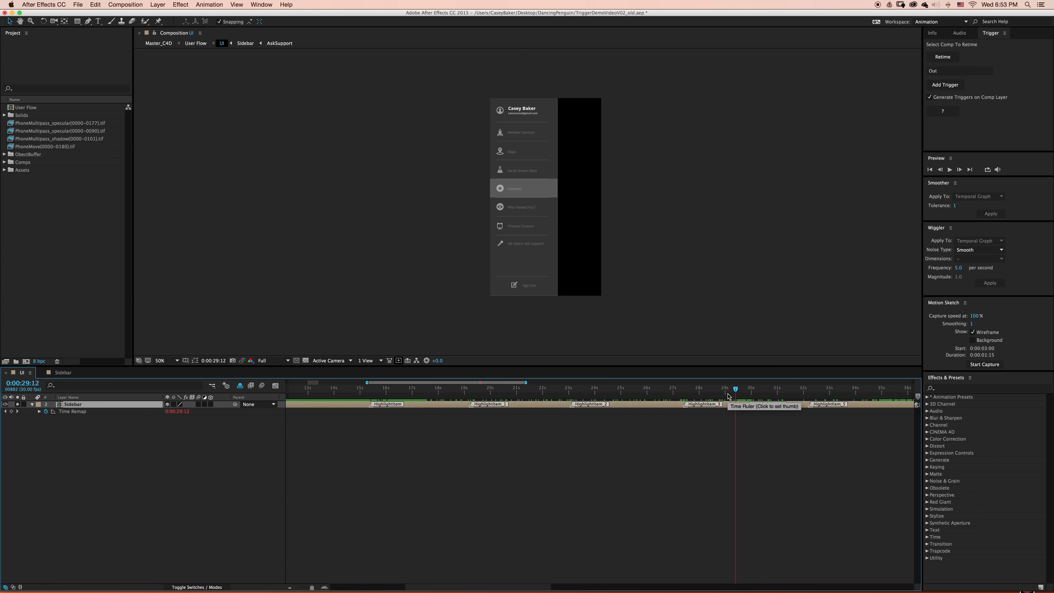
{"action": "left_click", "coordinate": [727, 424]}
{"action": "key", "text": "space"}
{"action": "scroll", "coordinate": [727, 423], "scroll_direction": "right", "scroll_amount": 1}
{"action": "left_click", "coordinate": [722, 393]}
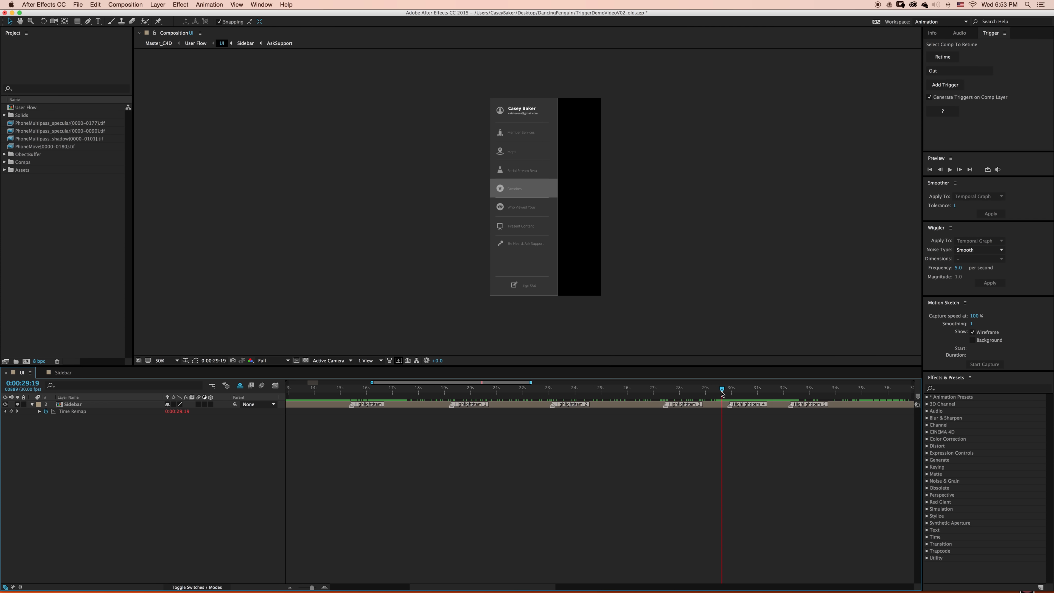
- Open the Sidebar composition, go to 0:00:05:17 just before the MoveNull opening keyframes, and set the trigger name to In
{"action": "double_click", "coordinate": [99, 405]}
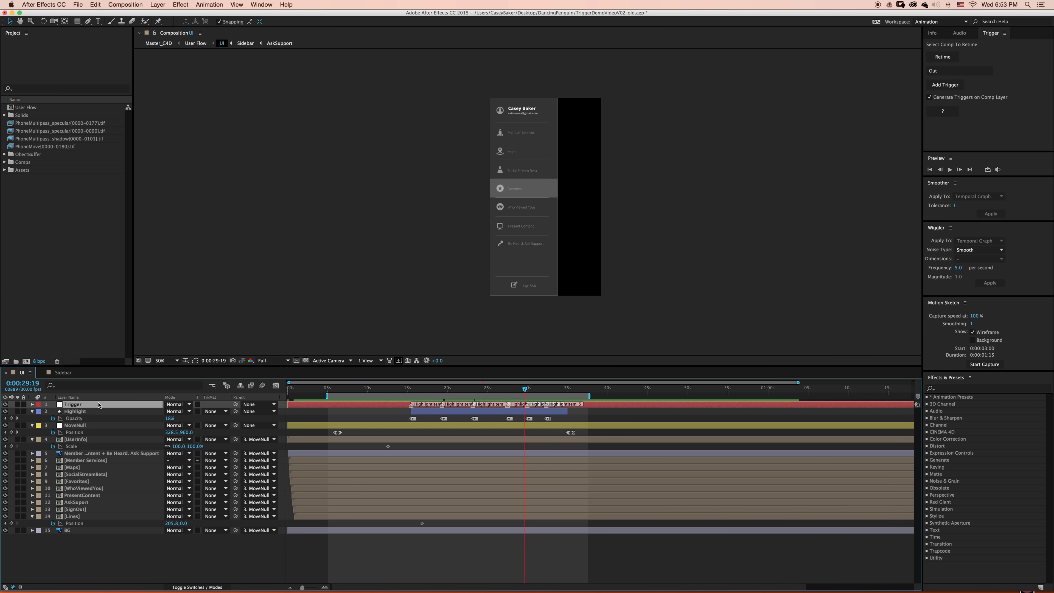
{"action": "left_click", "coordinate": [335, 388]}
{"action": "key", "text": "equal"}
{"action": "key", "text": "equal"}
{"action": "left_click", "coordinate": [322, 388]}
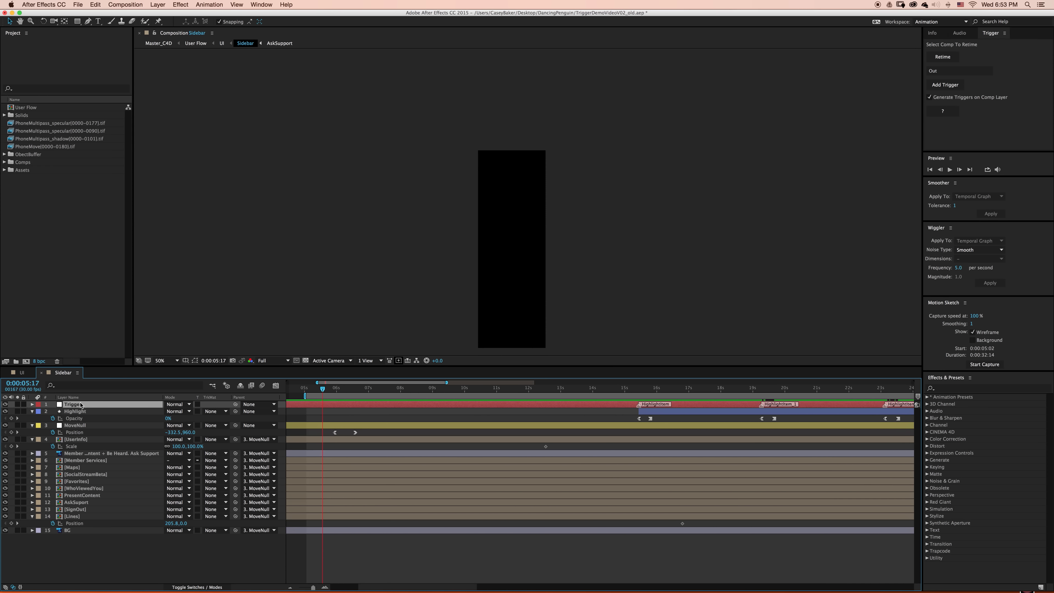
{"action": "left_click", "coordinate": [962, 73]}
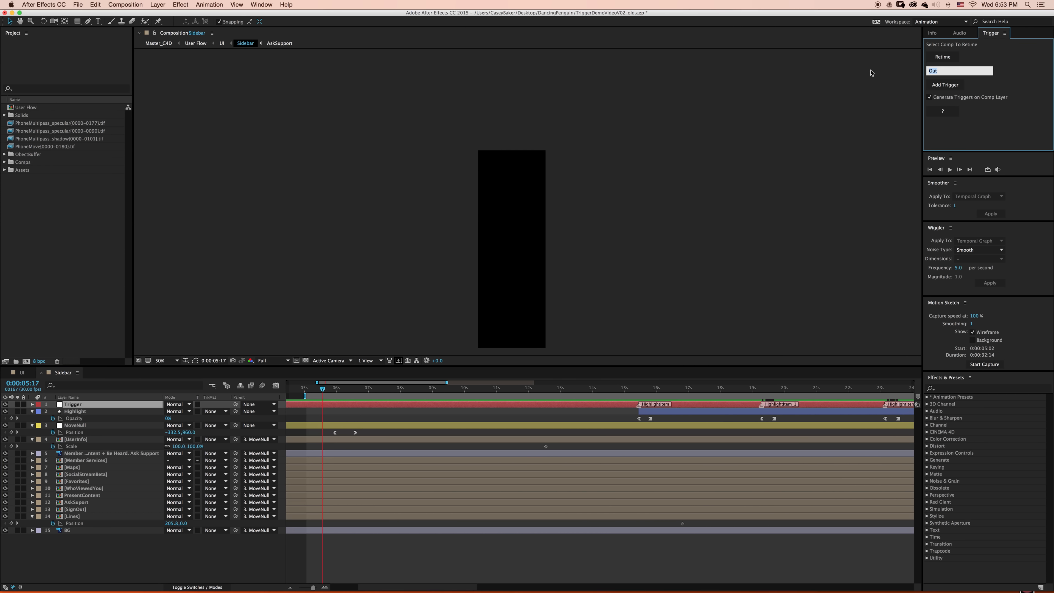
- Try adding the In trigger with Generate Triggers on Comp Layer turned off, and check the Sidebar layer in the UI composition
{"action": "left_click", "coordinate": [929, 98]}
{"action": "left_click", "coordinate": [954, 86]}
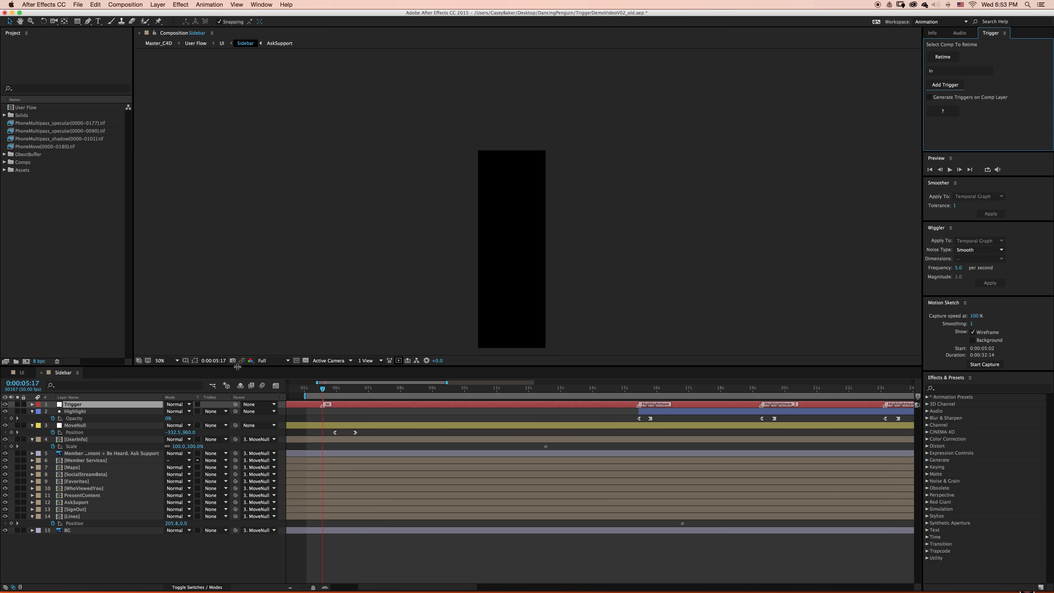
{"action": "key", "text": "Tab"}
{"action": "left_click", "coordinate": [185, 386]}
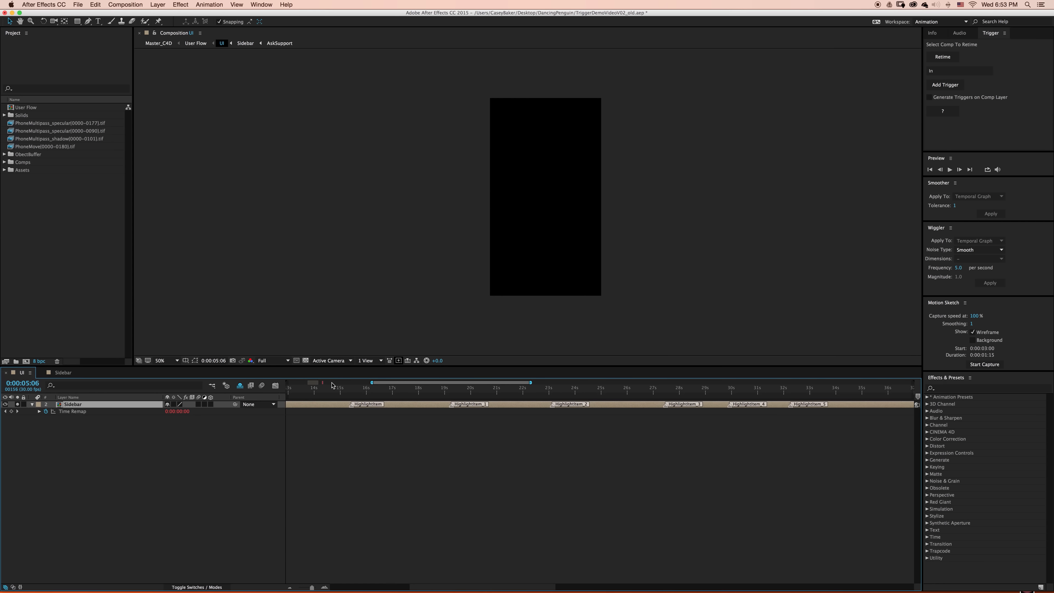
{"action": "scroll", "coordinate": [318, 415], "scroll_direction": "left", "scroll_amount": 10}
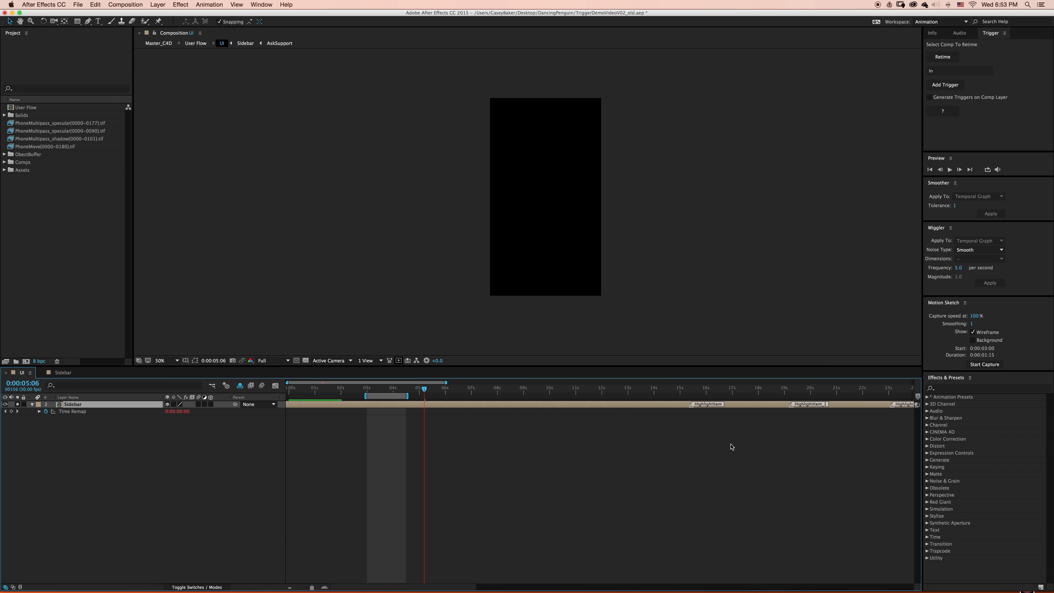
{"action": "scroll", "coordinate": [730, 446], "scroll_direction": "down", "scroll_amount": 5}
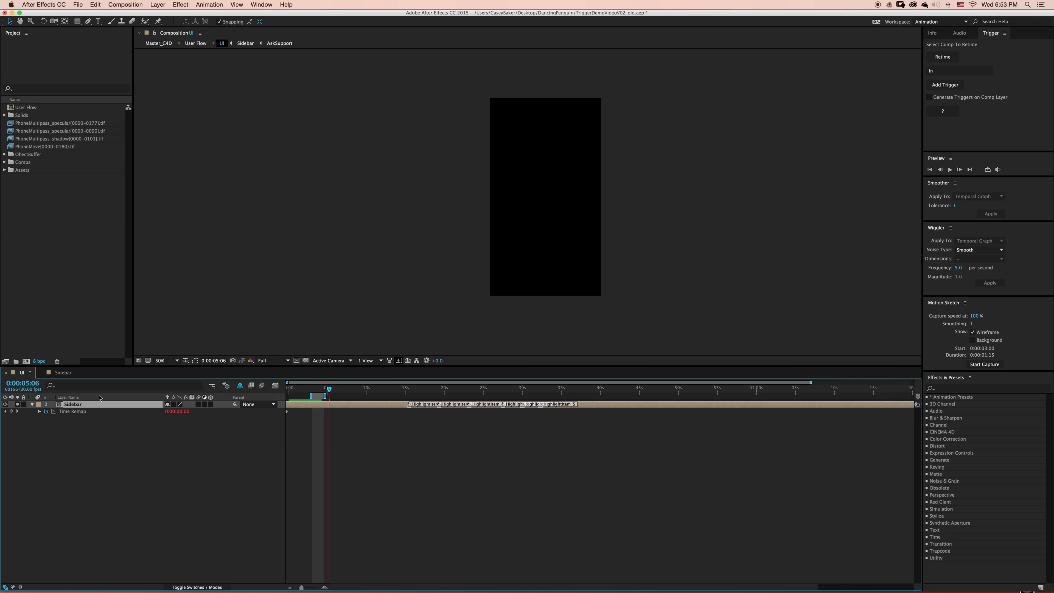
- In the Sidebar composition, turn on Generate Triggers on Comp Layer and add the In trigger at 0:00:05:17
{"action": "double_click", "coordinate": [106, 405]}
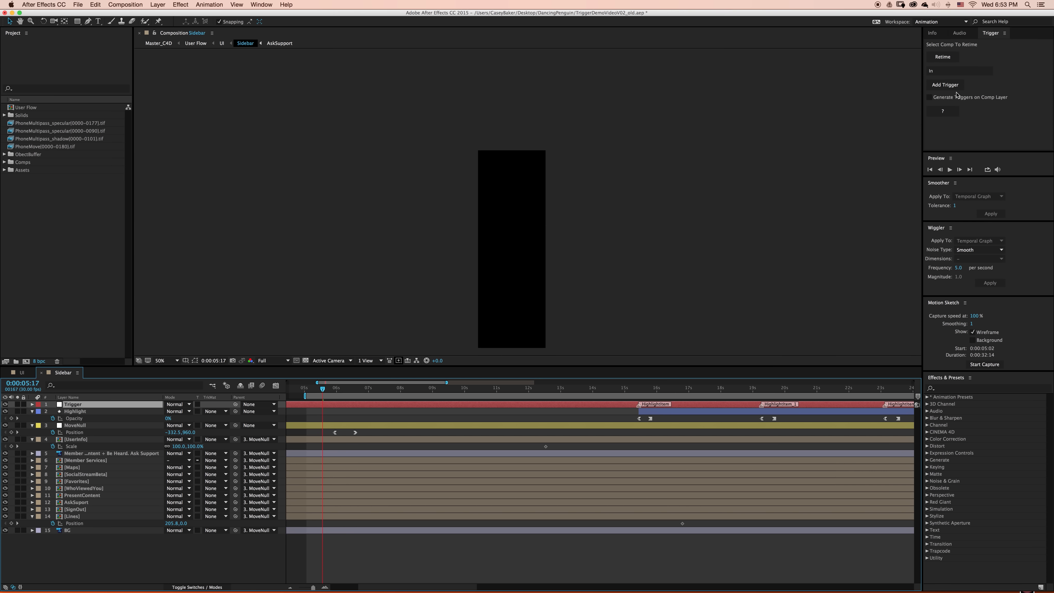
{"action": "left_click", "coordinate": [929, 97]}
{"action": "left_click", "coordinate": [945, 85]}
{"action": "left_click", "coordinate": [603, 439]}
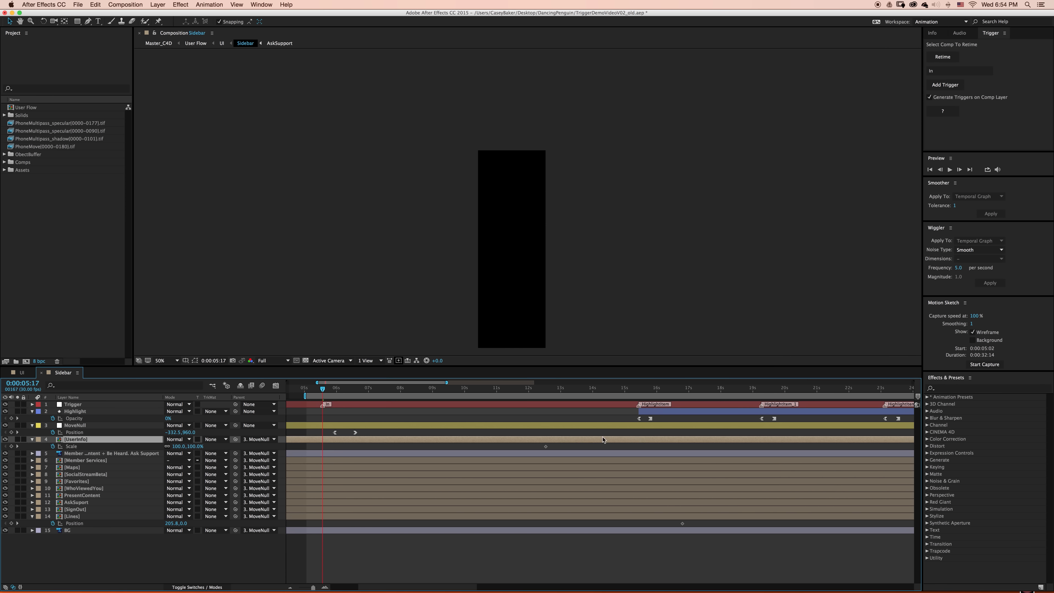
- Add a trigger named Out at the first keyframe of MoveNull's closing Position keyframe pair
{"action": "scroll", "coordinate": [376, 448], "scroll_direction": "right", "scroll_amount": 15}
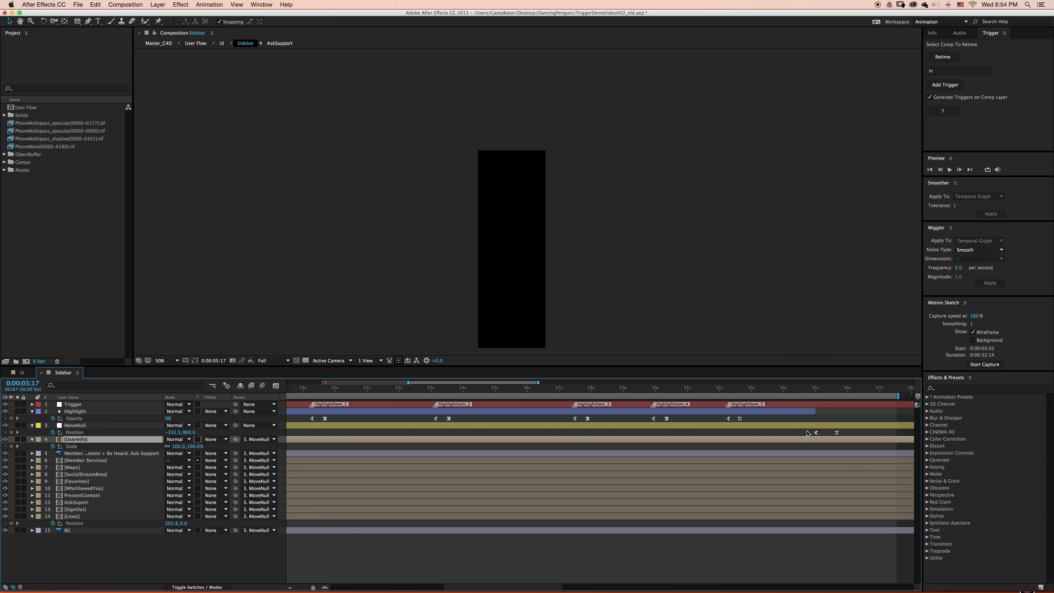
{"action": "left_click", "coordinate": [816, 432]}
{"action": "left_click", "coordinate": [842, 390]}
{"action": "left_click", "coordinate": [950, 71]}
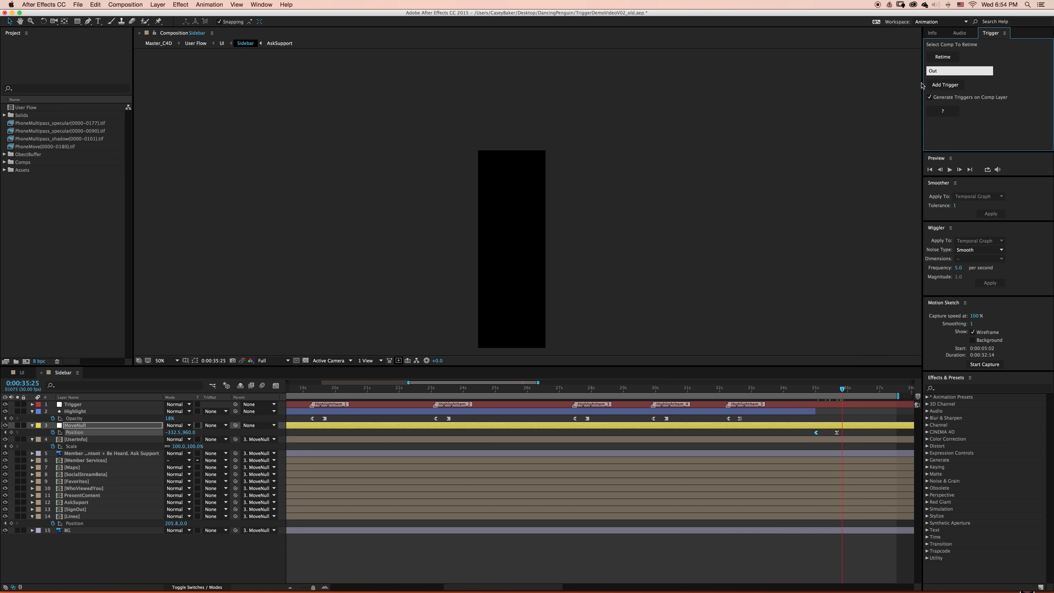
{"action": "left_click", "coordinate": [932, 85]}
- Return to the UI composition and scrub across the In and Out markers on the Sidebar layer
{"action": "left_click", "coordinate": [212, 385]}
{"action": "left_click", "coordinate": [178, 384]}
{"action": "left_click", "coordinate": [331, 392]}
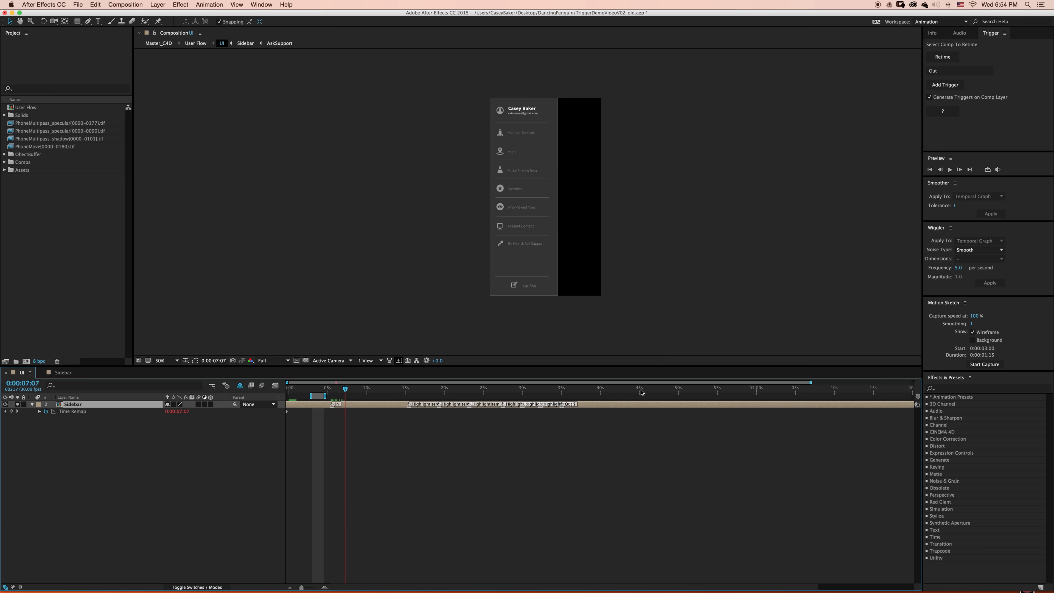
{"action": "left_click", "coordinate": [559, 392]}
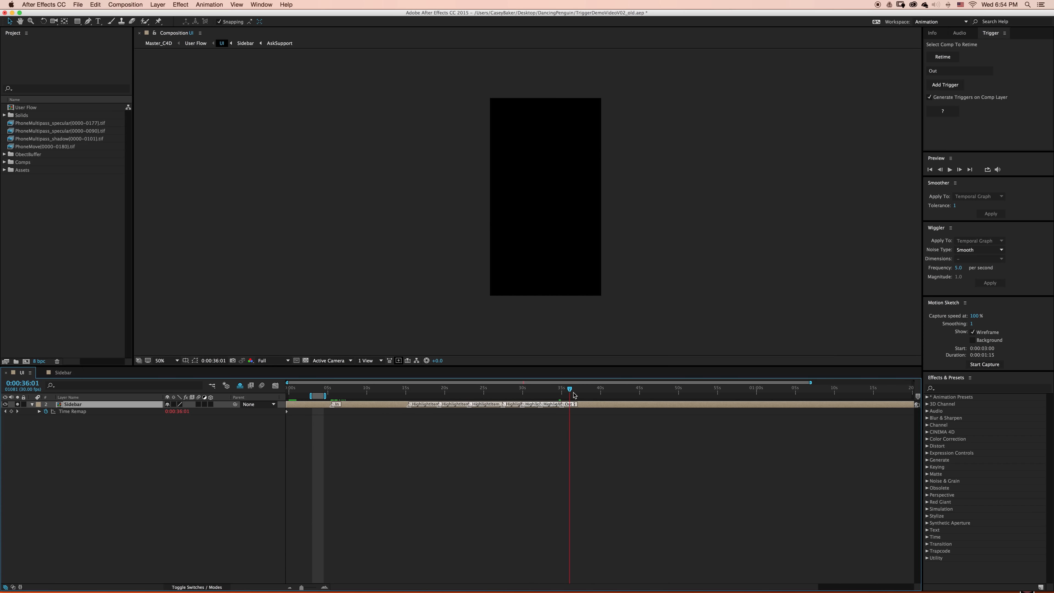
- Move the Out marker to about 10 s and HighlightItem_2 between In and Out, and preview that range as the work area
{"action": "left_click_drag", "start_coordinate": [562, 406], "coordinate": [361, 408]}
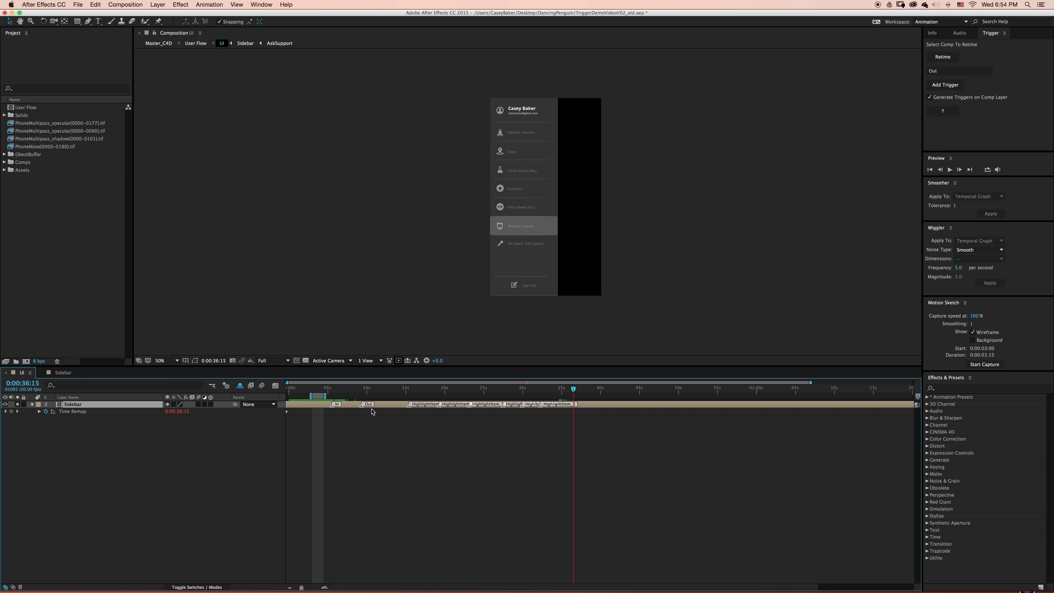
{"action": "left_click_drag", "start_coordinate": [468, 409], "coordinate": [344, 407]}
{"action": "left_click", "coordinate": [331, 391]}
{"action": "key", "text": "b"}
{"action": "left_click", "coordinate": [370, 392]}
{"action": "key", "text": "n"}
{"action": "key", "text": "space"}
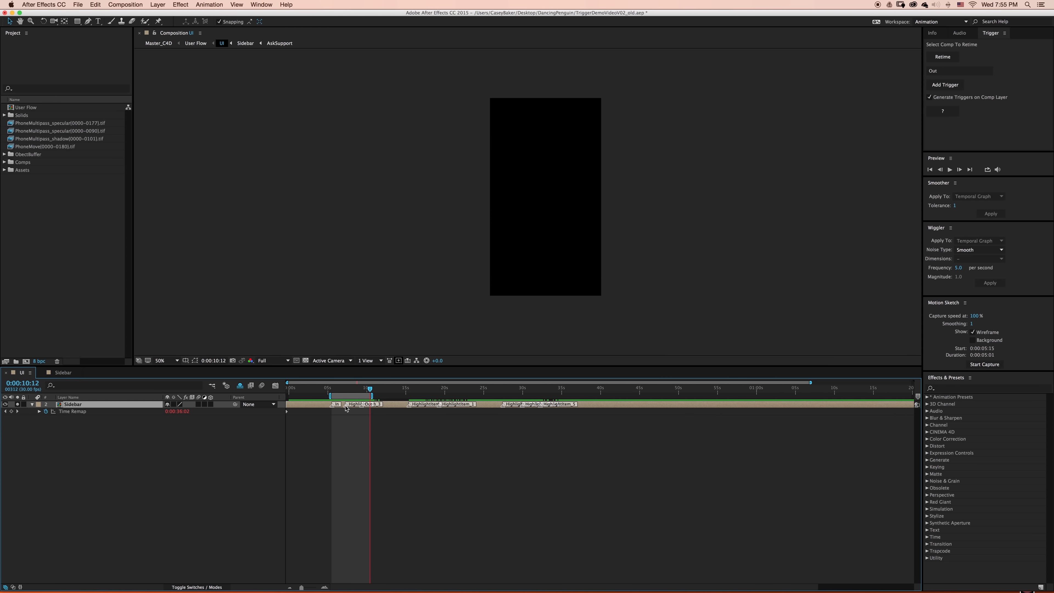
- Move HighlightItem_2 out to about 51 s, place HighlightItem_5 between the In and Out markers, and preview the Sidebar animation
{"action": "left_click_drag", "start_coordinate": [346, 408], "coordinate": [685, 431]}
{"action": "left_click_drag", "start_coordinate": [540, 408], "coordinate": [347, 406]}
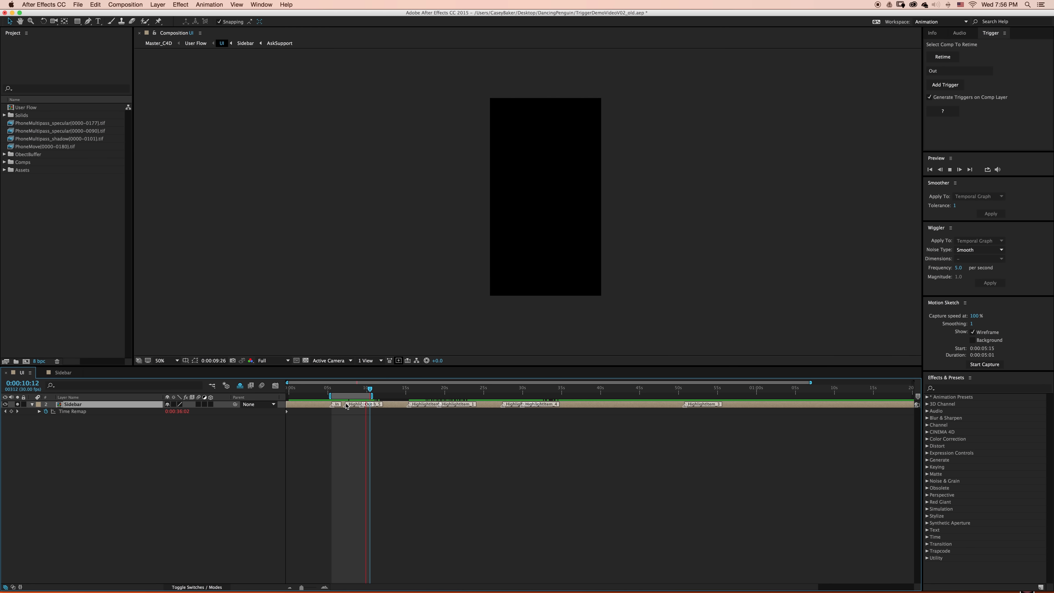
{"action": "key", "text": "space"}
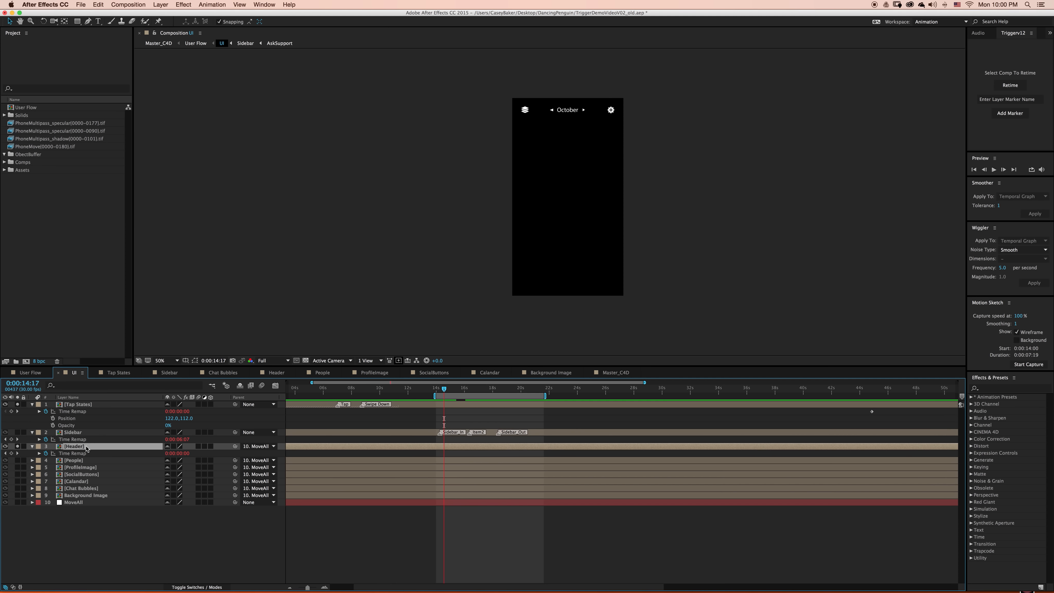
- Rename the Header layer in the UI composition to Topbar and reveal its Time Remap expression
{"action": "key", "text": "Return"}
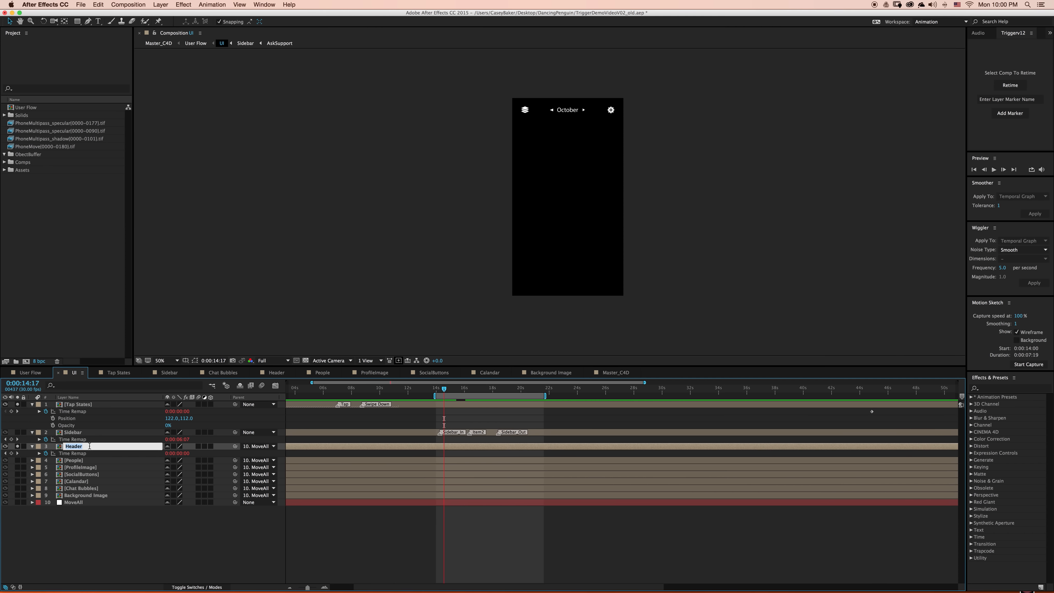
{"action": "type", "text": "Topbar"}
{"action": "left_click", "coordinate": [75, 528]}
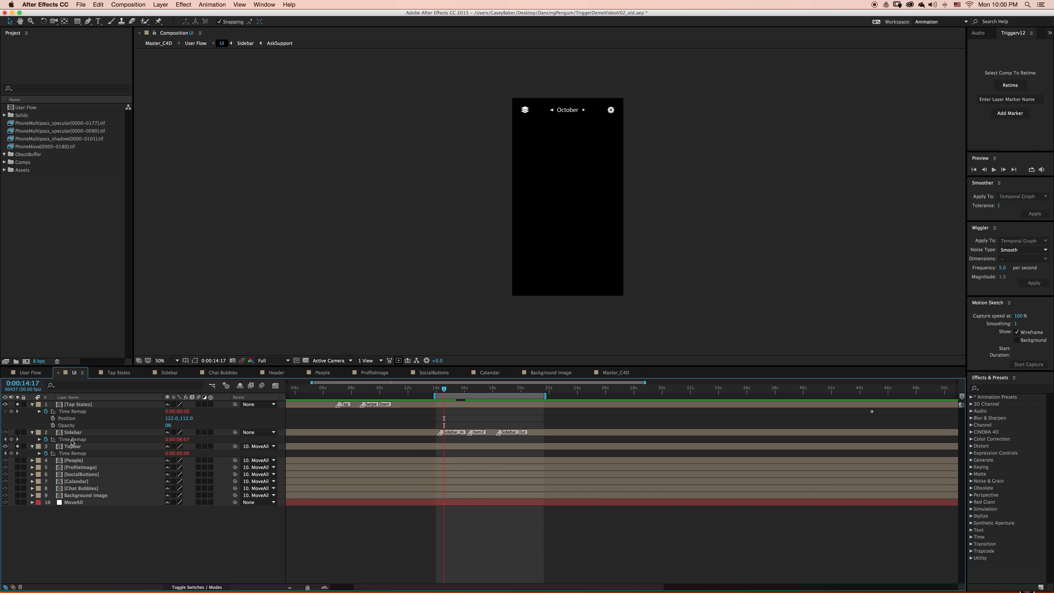
{"action": "left_click", "coordinate": [39, 452]}
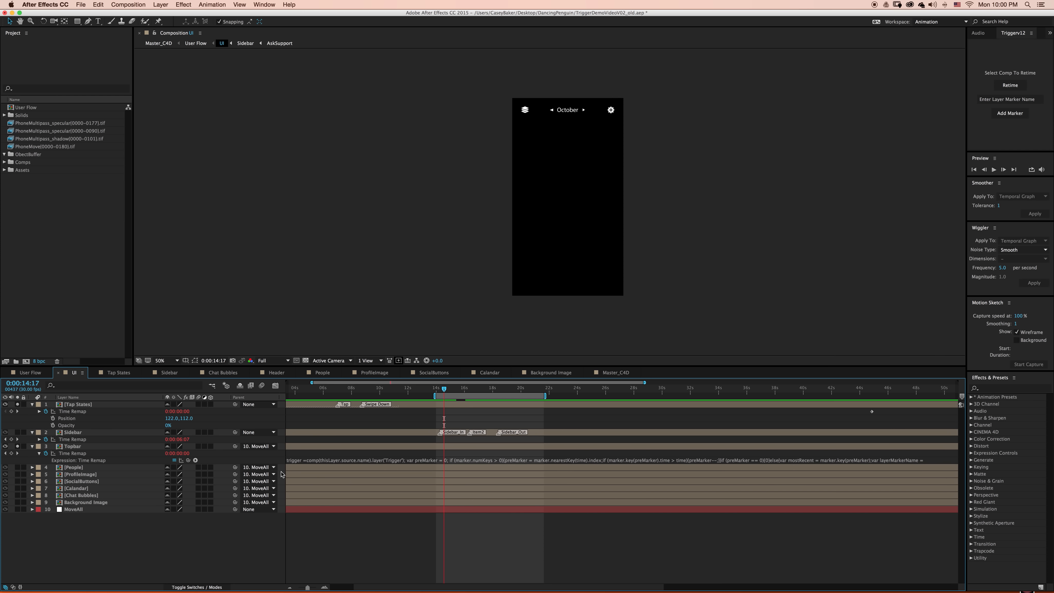
- Rename the Topbar layer to Sidebar, and select the two layers sharing that name in turn to compare them
{"action": "left_click", "coordinate": [86, 446]}
{"action": "key", "text": "Return"}
{"action": "type", "text": "Side"}
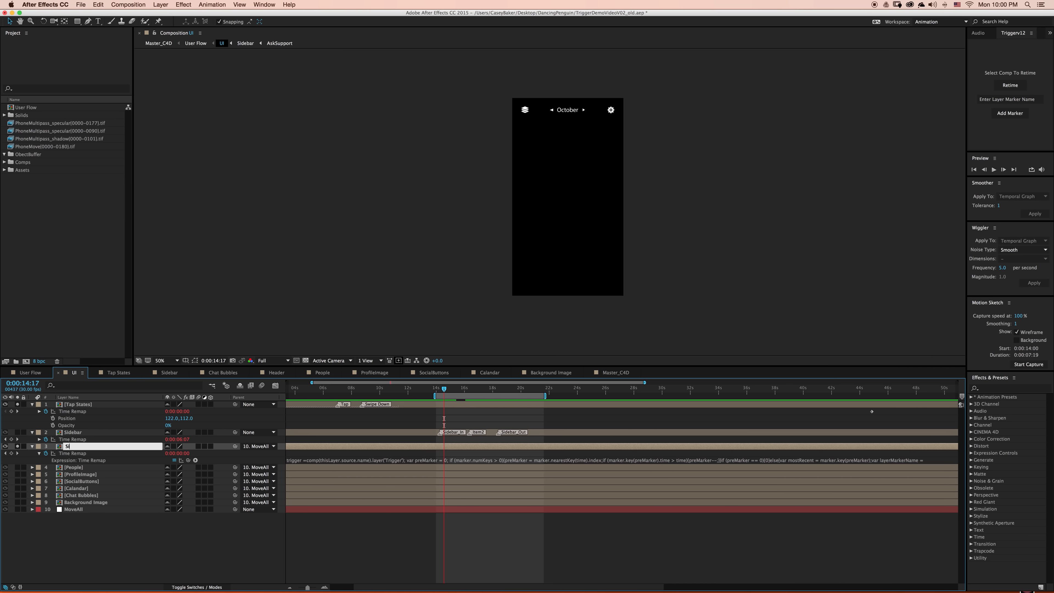
{"action": "left_click", "coordinate": [169, 516]}
{"action": "left_click", "coordinate": [79, 448]}
{"action": "left_click", "coordinate": [79, 433]}
{"action": "left_click", "coordinate": [78, 454]}
{"action": "left_click", "coordinate": [78, 447]}
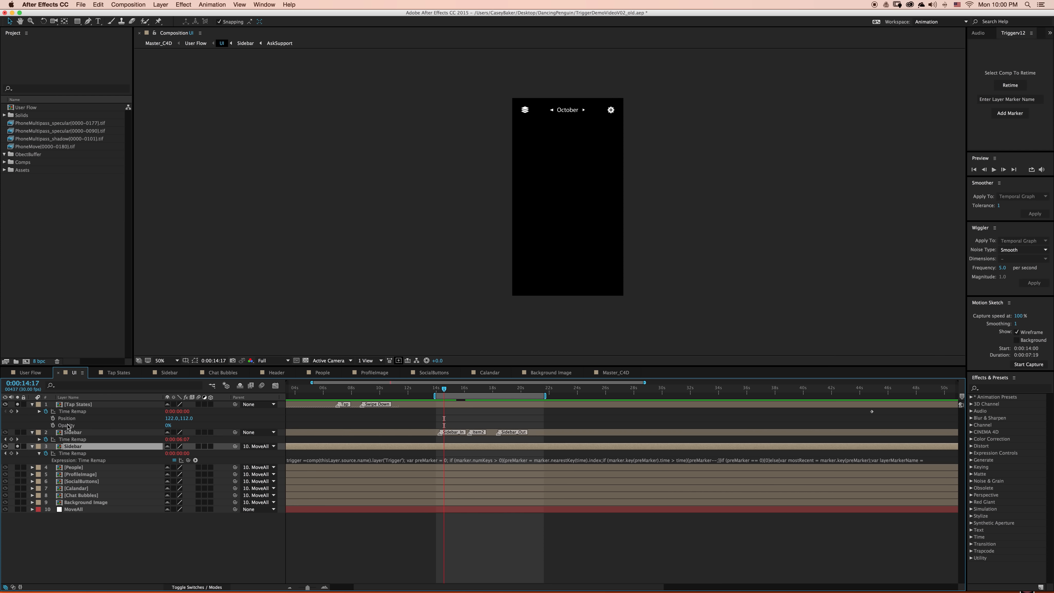
{"action": "left_click", "coordinate": [79, 398]}
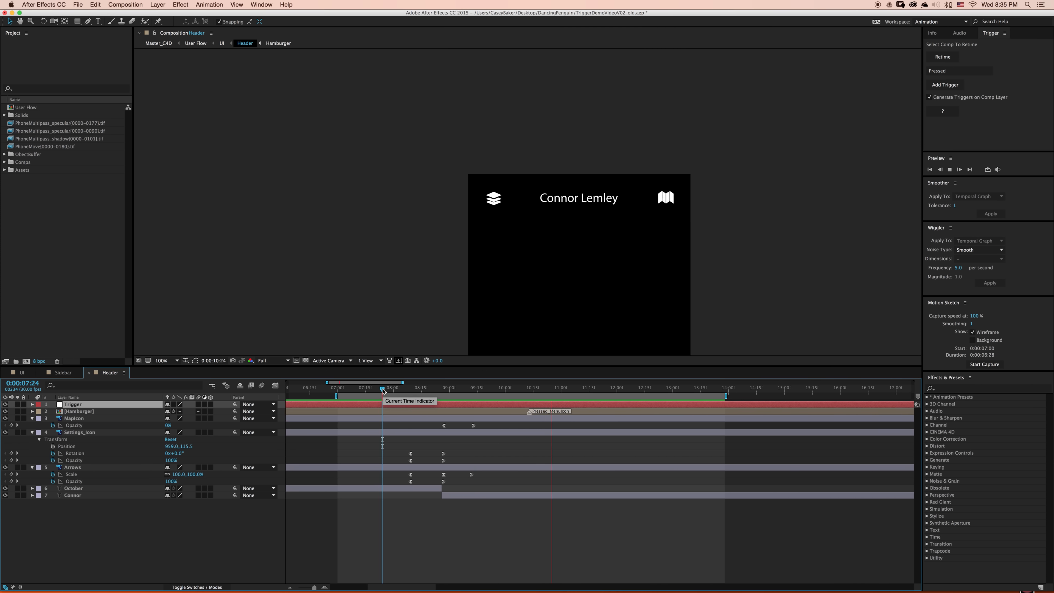
- Preview the Header composition's icon and title transition from 0:00:07:24
{"action": "key", "text": "space"}
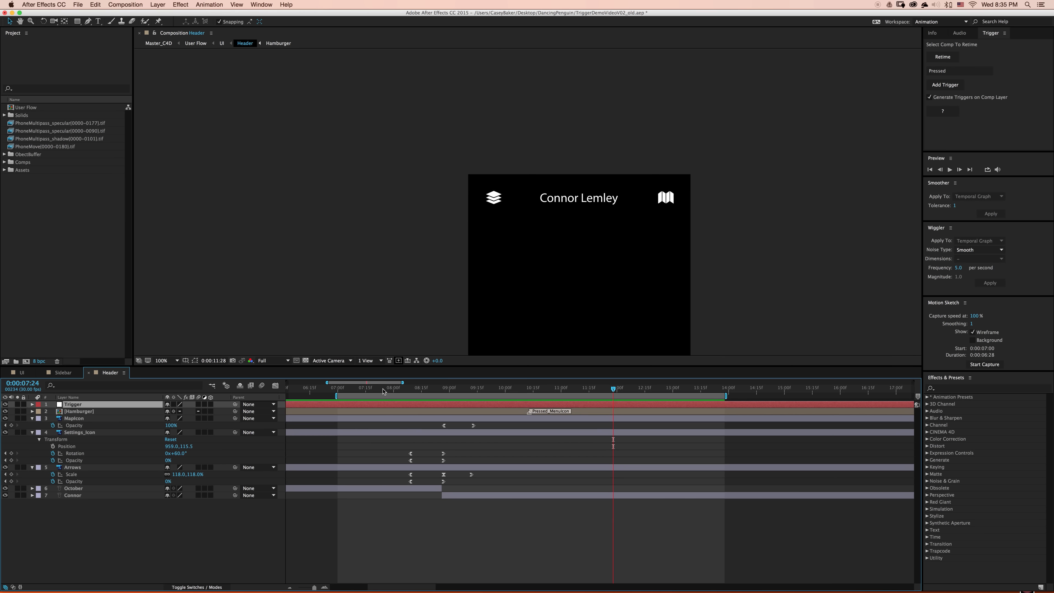
{"action": "left_click", "coordinate": [382, 390]}
{"action": "key", "text": "space"}
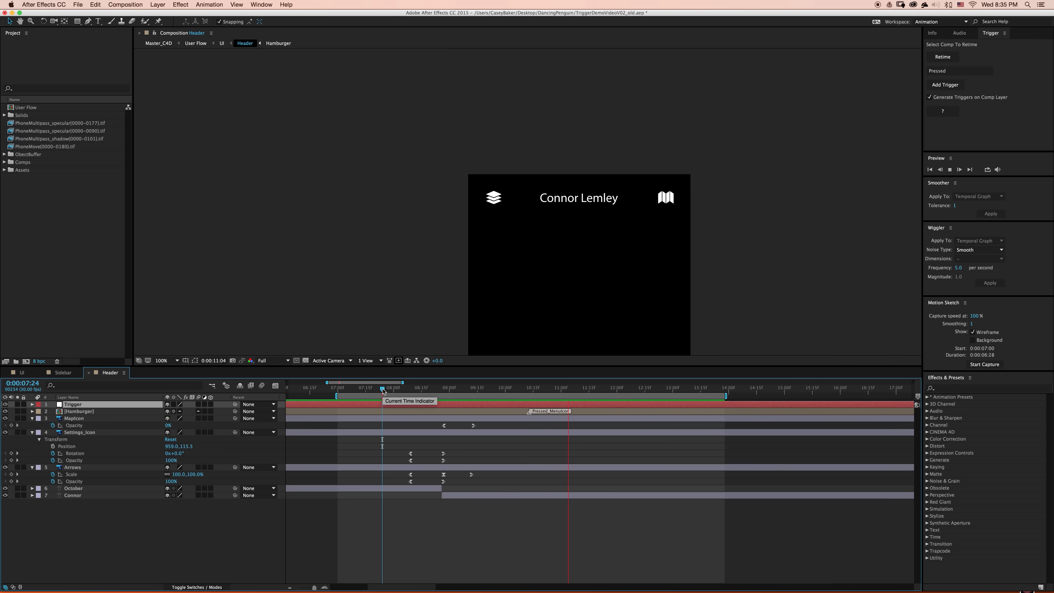
{"action": "key", "text": "space"}
- Add a trigger named Out at the first Rotation keyframe of the Settings_Icon layer
{"action": "left_click_drag", "start_coordinate": [424, 457], "coordinate": [393, 442]}
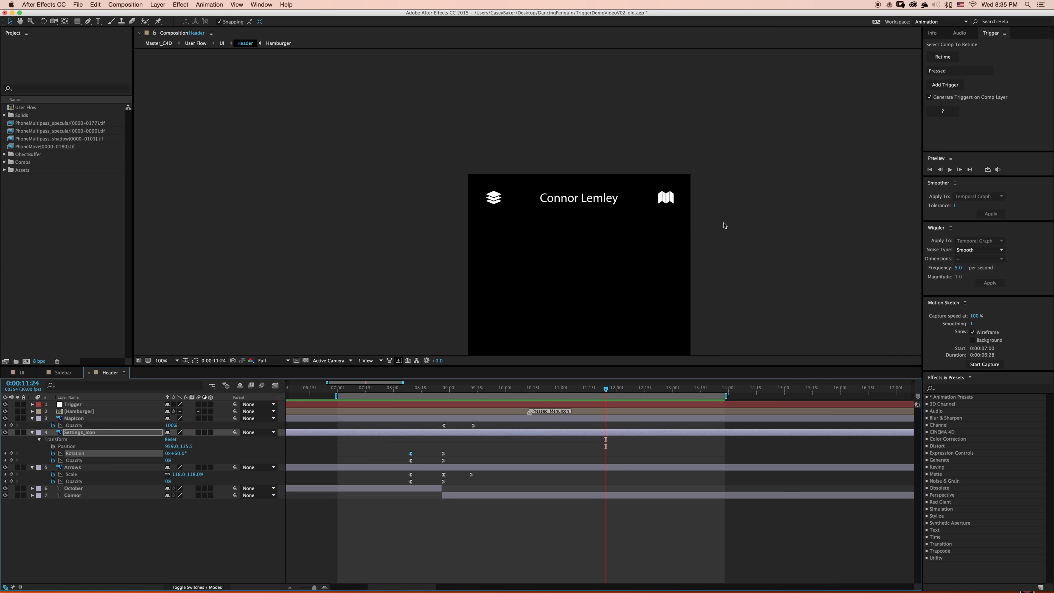
{"action": "left_click", "coordinate": [956, 73]}
{"action": "type", "text": "Out"}
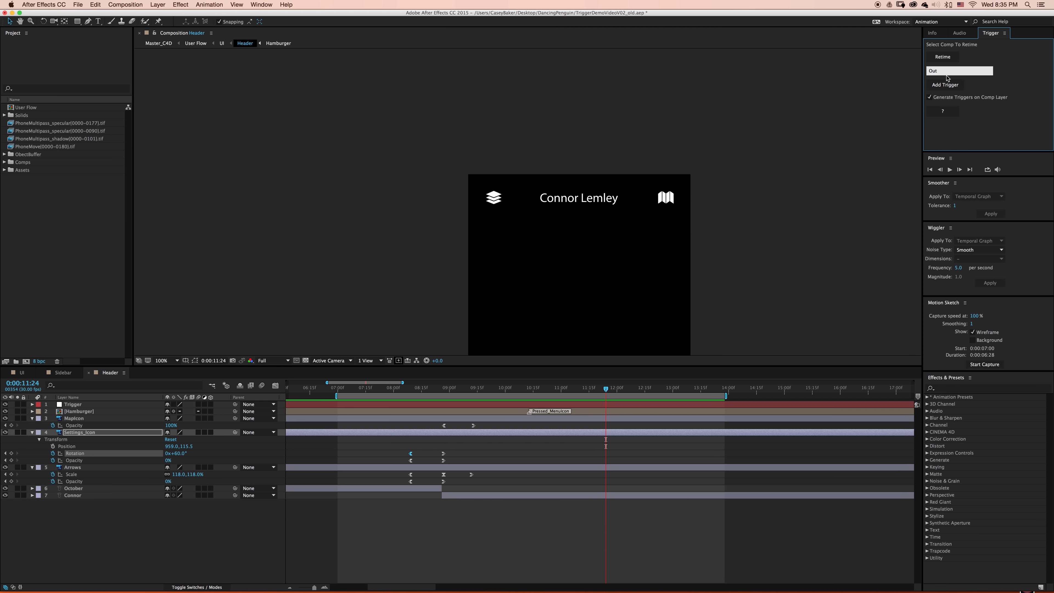
{"action": "left_click", "coordinate": [946, 84]}
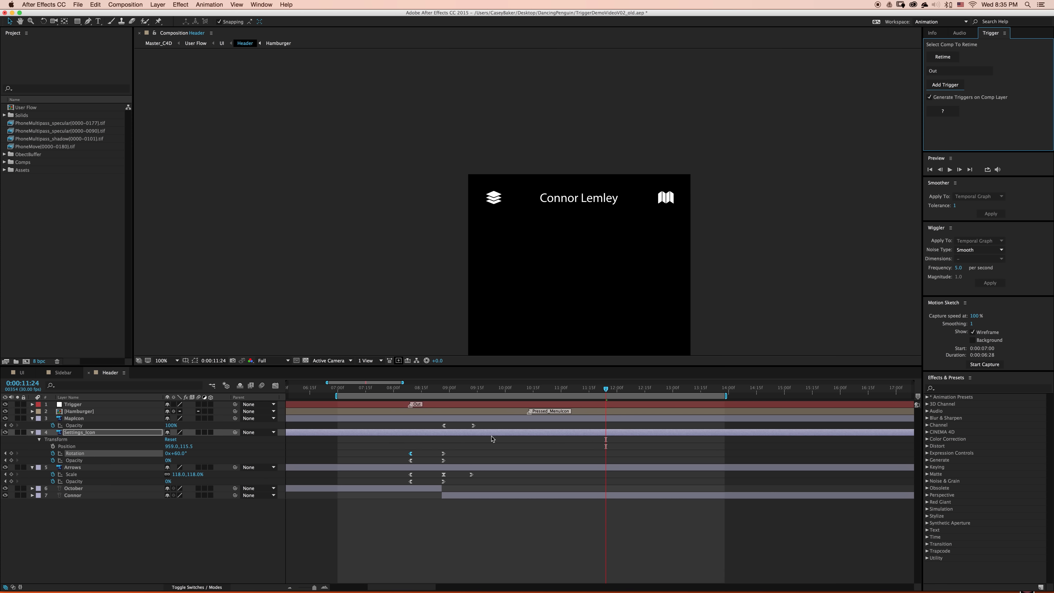
- Add a trigger named Pressed to the Header composition's Trigger layer, at the Hamburger layer's Pressed_MenuIcon marker
{"action": "left_click_drag", "start_coordinate": [525, 392], "coordinate": [531, 391]}
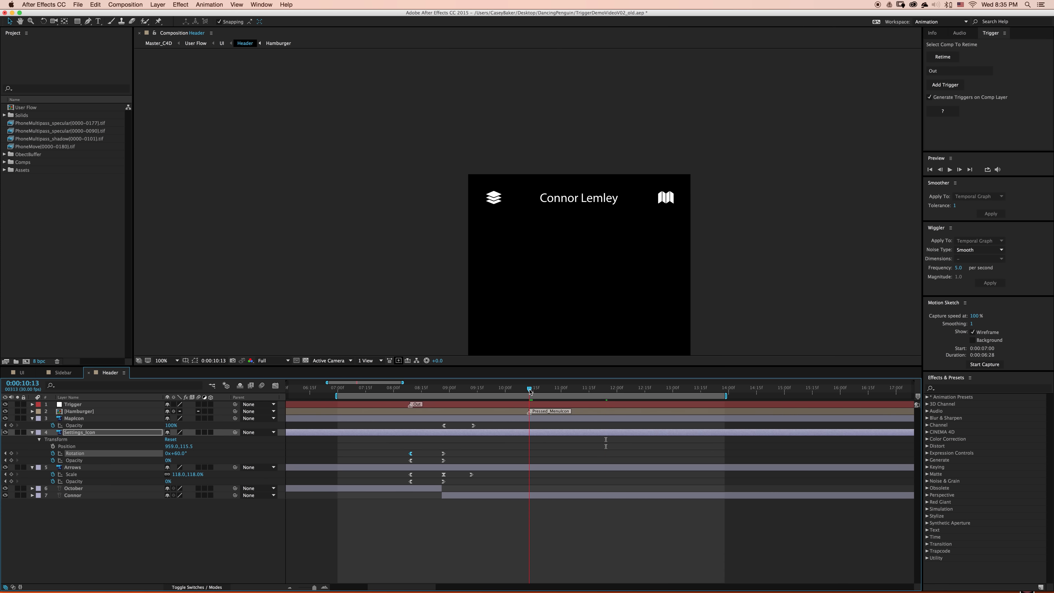
{"action": "left_click", "coordinate": [536, 403]}
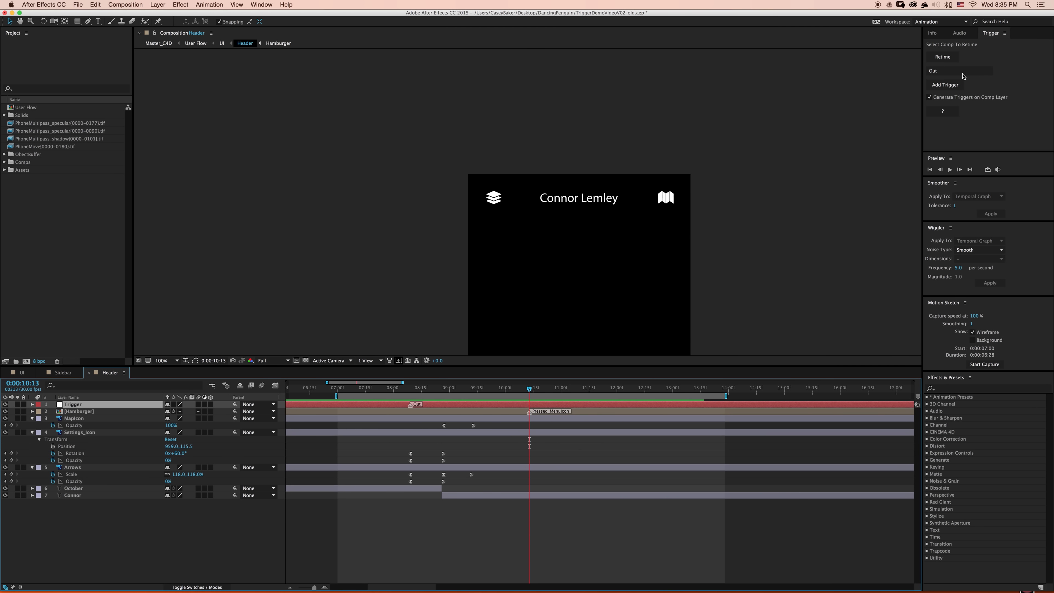
{"action": "left_click_drag", "start_coordinate": [941, 71], "coordinate": [895, 63]}
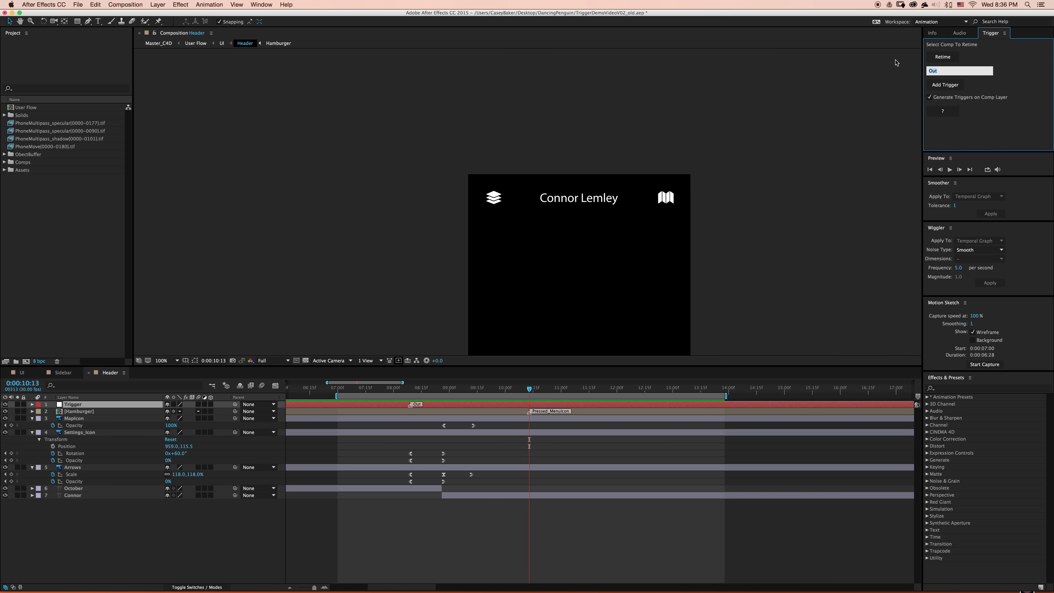
{"action": "type", "text": "Pressed"}
{"action": "left_click", "coordinate": [946, 86]}
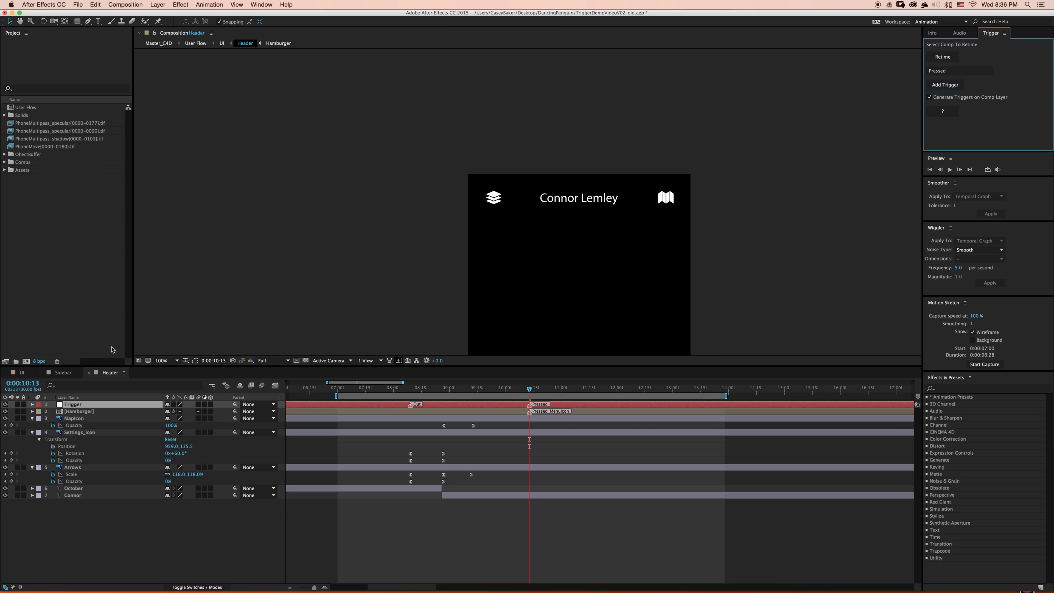
- Return to the UI composition and preview the Header transition from 0:00:08:05
{"action": "left_click", "coordinate": [212, 386]}
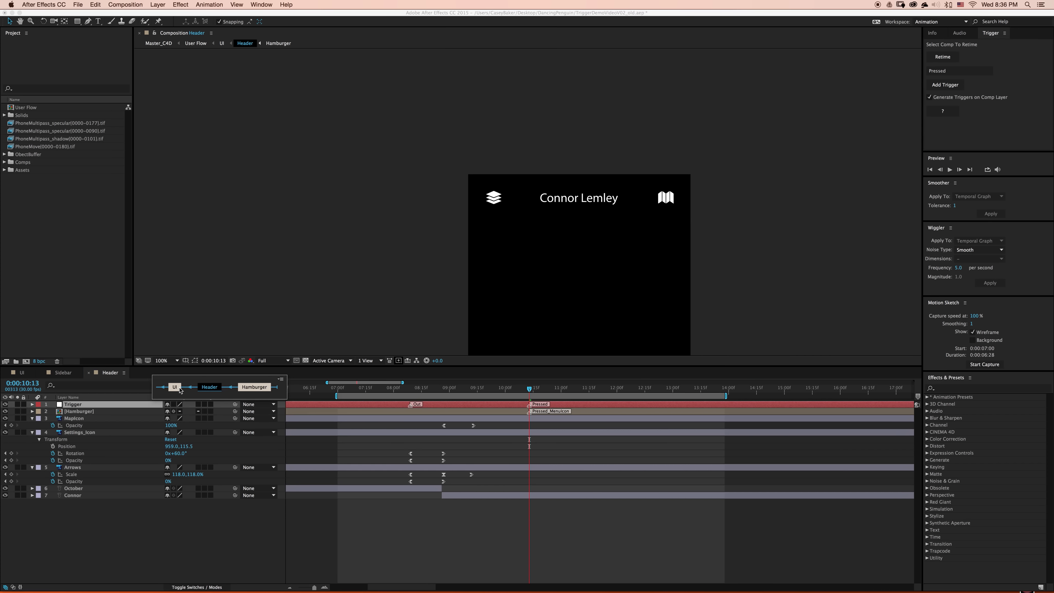
{"action": "left_click", "coordinate": [175, 387]}
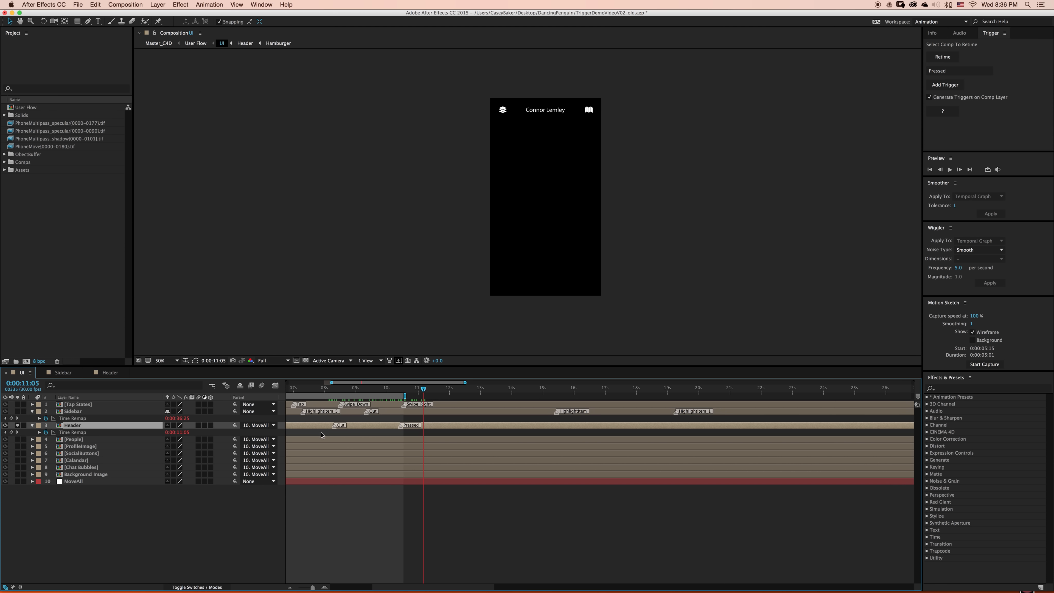
{"action": "left_click", "coordinate": [330, 390]}
{"action": "key", "text": "space"}
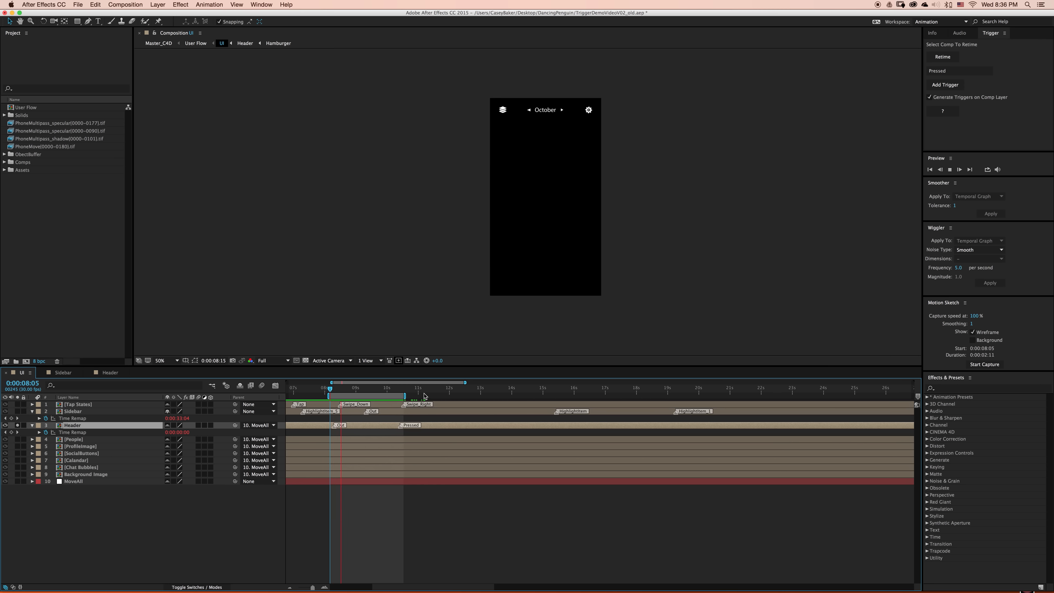
{"action": "left_click", "coordinate": [432, 392]}
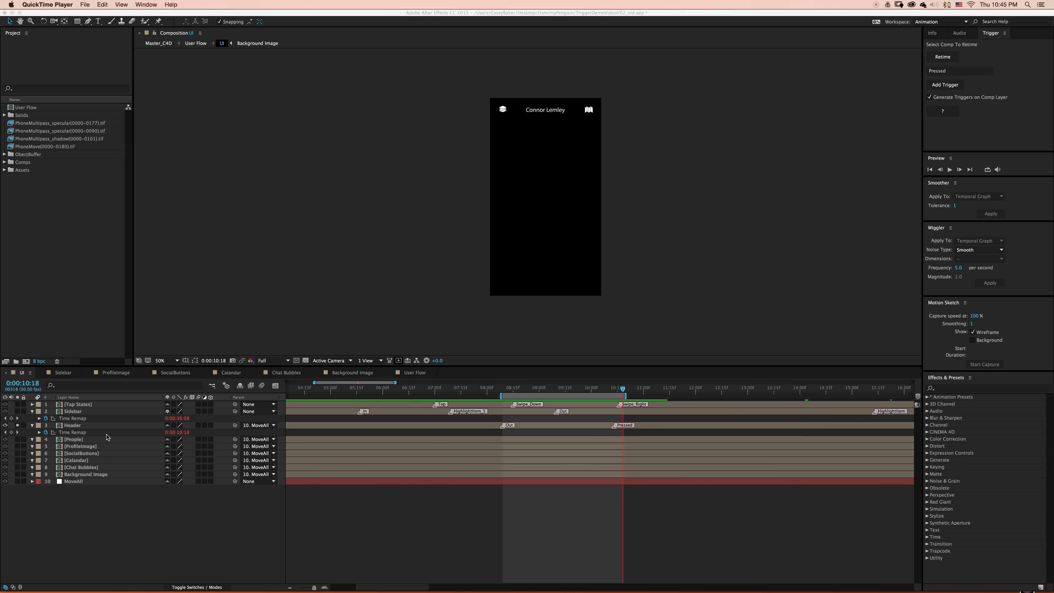
- Open the People composition from the UI composition and reveal the modified properties of its layers
{"action": "left_click", "coordinate": [107, 437]}
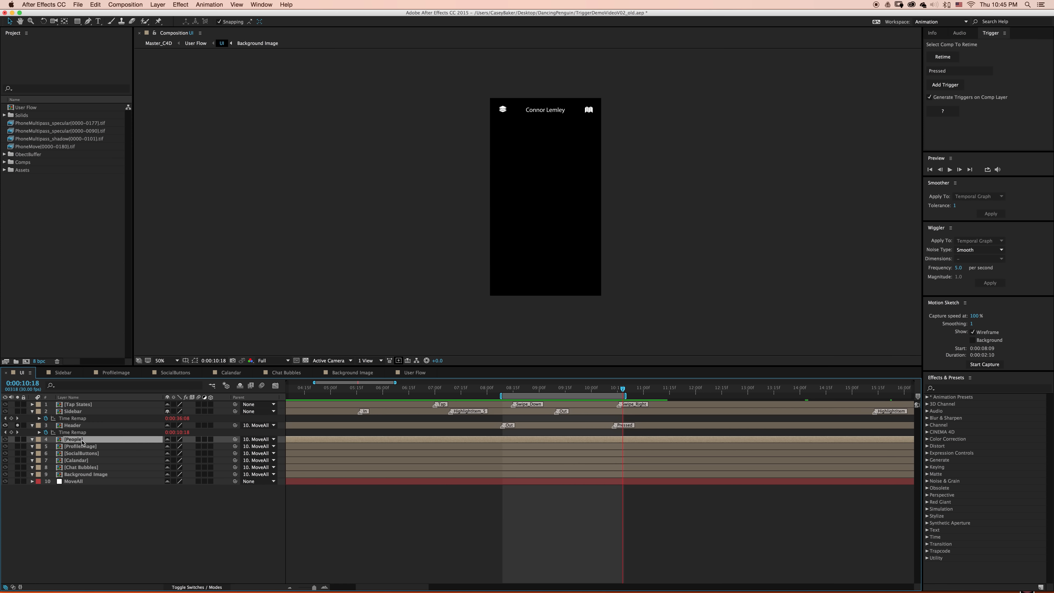
{"action": "double_click", "coordinate": [107, 438]}
{"action": "left_click", "coordinate": [504, 464]}
{"action": "key", "text": "u"}
{"action": "key", "text": "u"}
{"action": "left_click", "coordinate": [651, 405]}
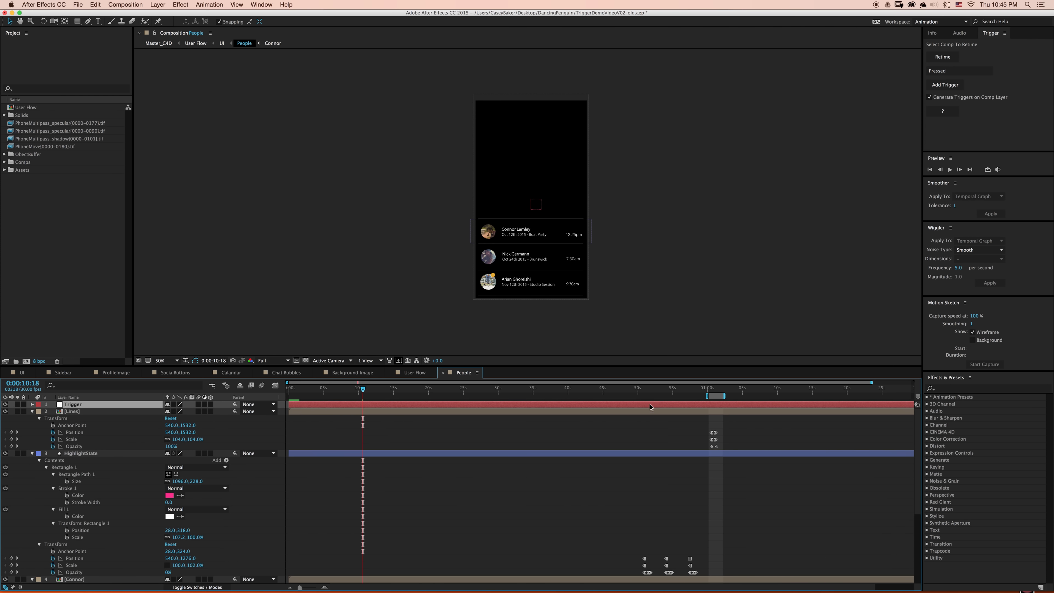
- Add triggers named Person at the three Position keyframes of the HighlightState layer
{"action": "left_click_drag", "start_coordinate": [648, 391], "coordinate": [644, 393]}
{"action": "left_click", "coordinate": [645, 558]}
{"action": "left_click", "coordinate": [666, 558], "text": "shift"}
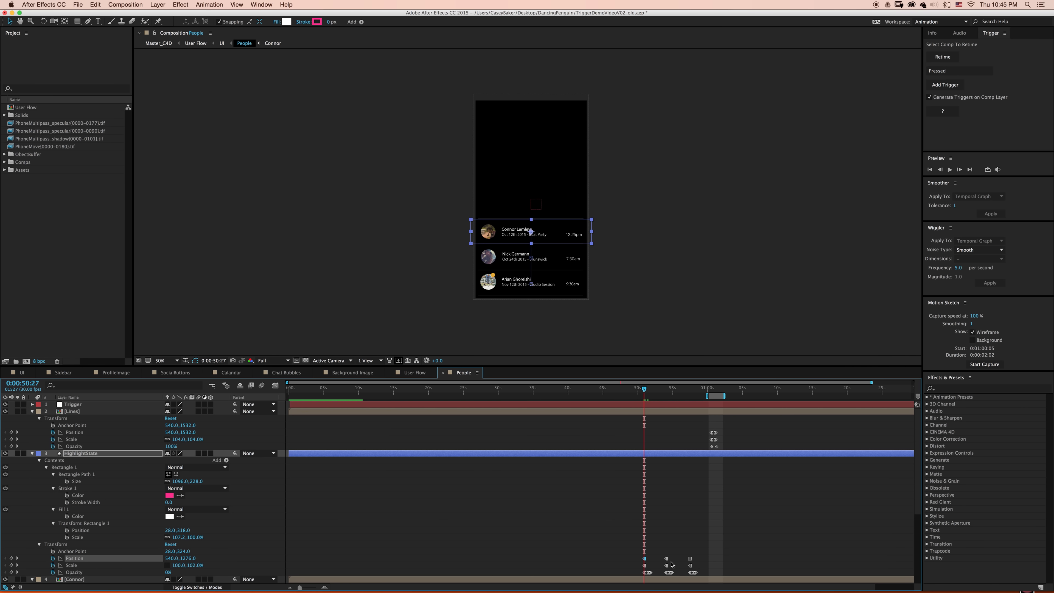
{"action": "left_click", "coordinate": [689, 558], "text": "shift"}
{"action": "left_click", "coordinate": [959, 70]}
{"action": "type", "text": "Person"}
{"action": "left_click", "coordinate": [946, 84]}
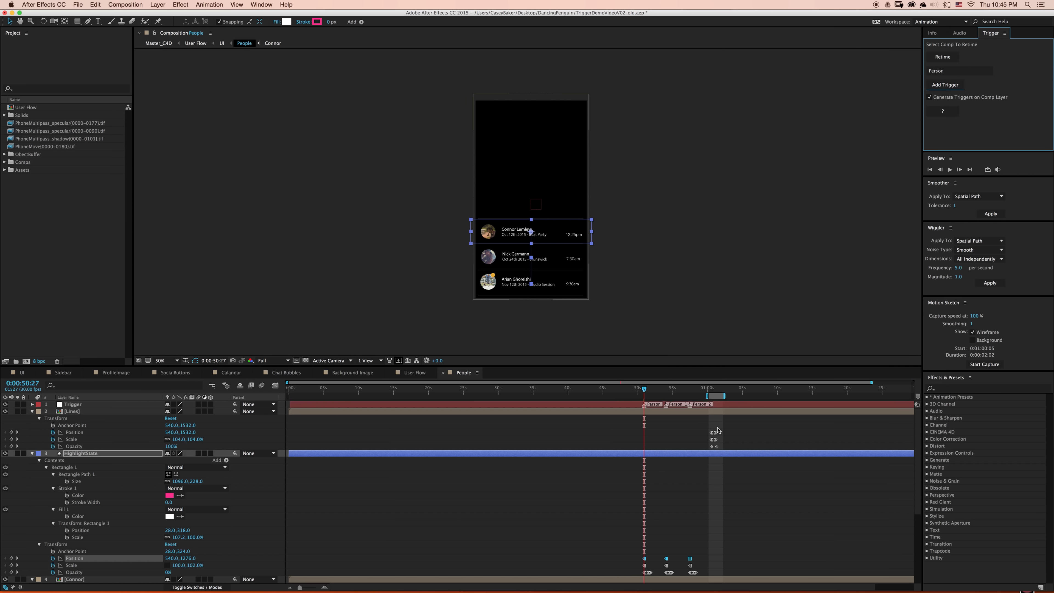
- Add a trigger named Out at the first Position keyframe of the Lines layer
{"action": "left_click", "coordinate": [713, 391]}
{"action": "key", "text": "equal"}
{"action": "key", "text": "equal"}
{"action": "left_click", "coordinate": [707, 432]}
{"action": "mouse_move", "coordinate": [713, 391]}
{"action": "left_mouse_down"}
{"action": "mouse_move", "coordinate": [727, 392]}
{"action": "mouse_move", "coordinate": [707, 391]}
{"action": "left_mouse_up"}
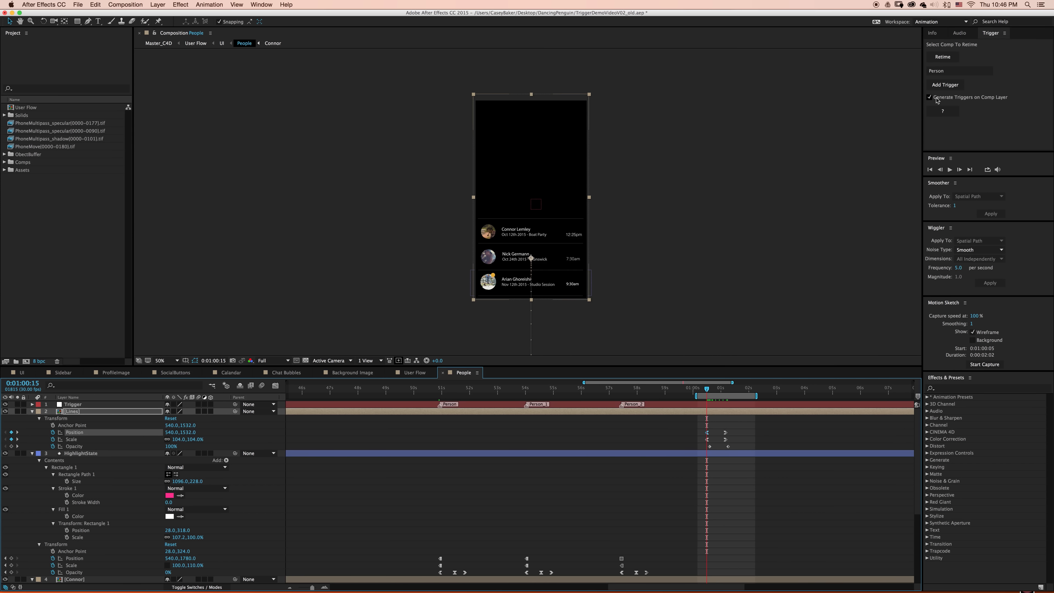
{"action": "left_click", "coordinate": [959, 70]}
{"action": "type", "text": "Out"}
{"action": "left_click", "coordinate": [945, 84]}
- Return to the UI composition, open the ProfileImage composition and create a Trigger layer in it
{"action": "left_click", "coordinate": [212, 386]}
{"action": "left_click", "coordinate": [178, 389]}
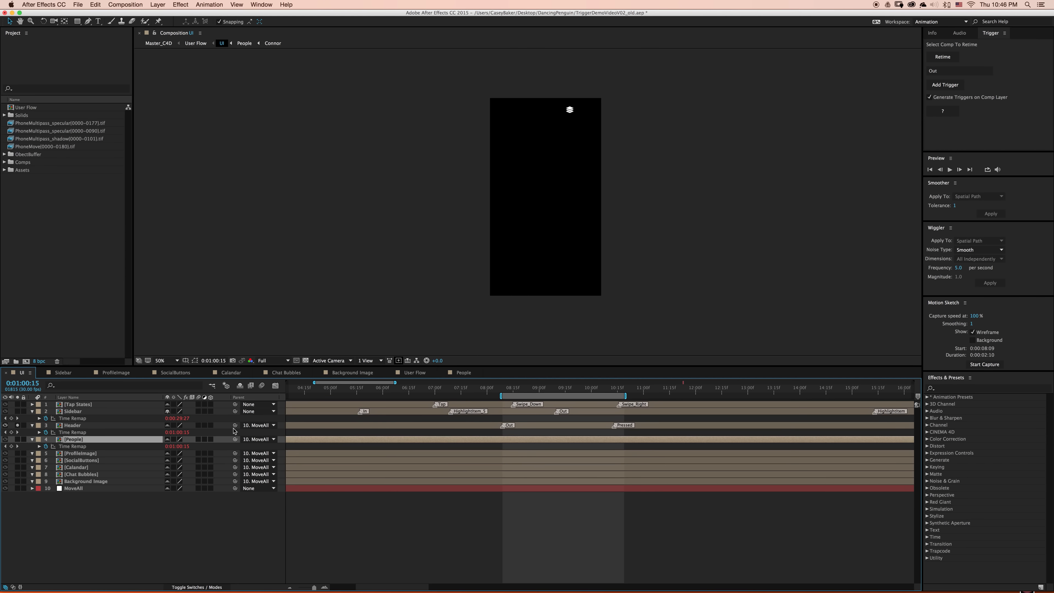
{"action": "key", "text": "minus"}
{"action": "key", "text": "minus"}
{"action": "double_click", "coordinate": [581, 453]}
{"action": "key", "text": "minus"}
{"action": "left_click", "coordinate": [672, 516]}
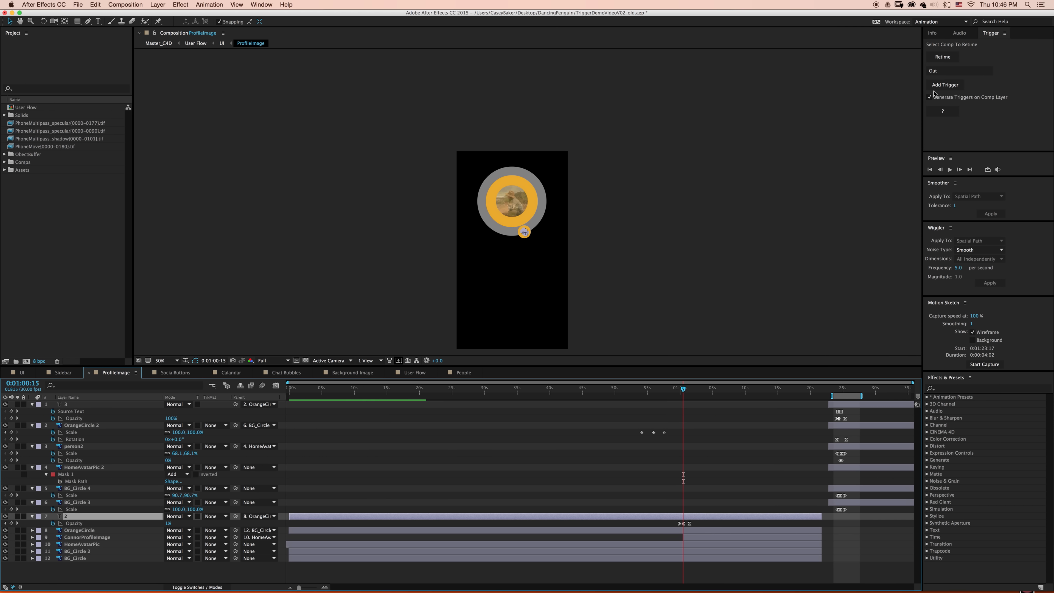
{"action": "left_click", "coordinate": [945, 85]}
{"action": "left_click", "coordinate": [586, 207]}
- Add a trigger named ChangeImage at the first Opacity keyframe of the layer named 2
{"action": "left_click", "coordinate": [640, 392]}
{"action": "left_click_drag", "start_coordinate": [640, 393], "coordinate": [690, 393]}
{"action": "key", "text": "equal"}
{"action": "key", "text": "equal"}
{"action": "left_click_drag", "start_coordinate": [682, 527], "coordinate": [691, 534]}
{"action": "left_click_drag", "start_coordinate": [943, 72], "coordinate": [893, 34]}
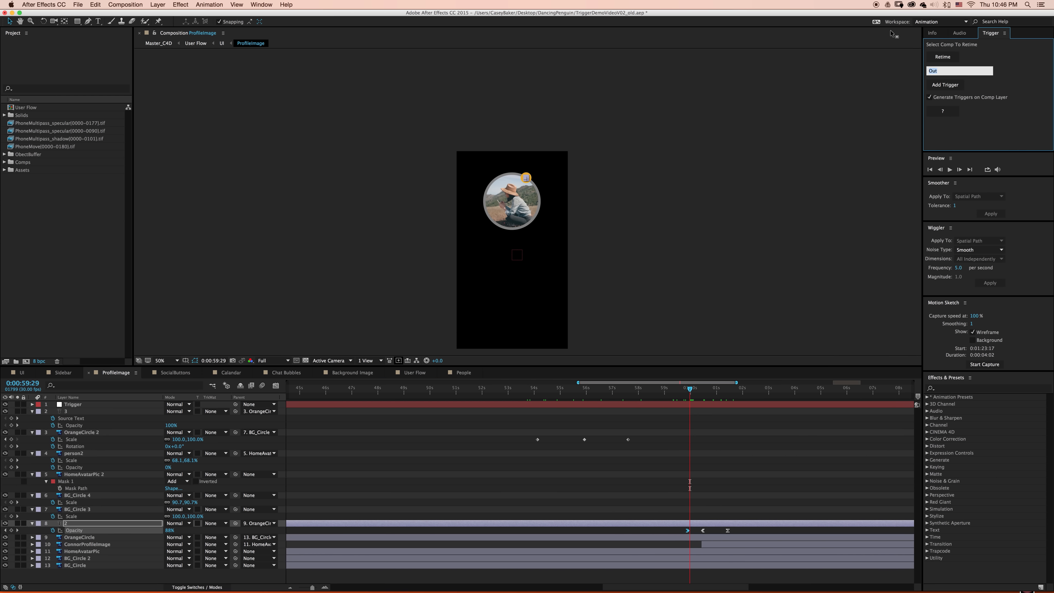
{"action": "type", "text": "ChangeImage"}
{"action": "left_click", "coordinate": [945, 85]}
- Add a trigger named ChangeProfile at the first Opacity keyframe of the layer named 3
{"action": "key", "text": "minus"}
{"action": "key", "text": "minus"}
{"action": "left_click", "coordinate": [846, 391]}
{"action": "left_click_drag", "start_coordinate": [847, 391], "coordinate": [848, 391]}
{"action": "key", "text": "equal"}
{"action": "key", "text": "equal"}
{"action": "key", "text": "equal"}
{"action": "left_click_drag", "start_coordinate": [832, 429], "coordinate": [879, 390]}
{"action": "left_click", "coordinate": [976, 73]}
{"action": "key", "text": "BackSpace"}
{"action": "key", "text": "BackSpace"}
{"action": "key", "text": "BackSpace"}
{"action": "key", "text": "BackSpace"}
{"action": "key", "text": "BackSpace"}
{"action": "key", "text": "BackSpace"}
{"action": "key", "text": "BackSpace"}
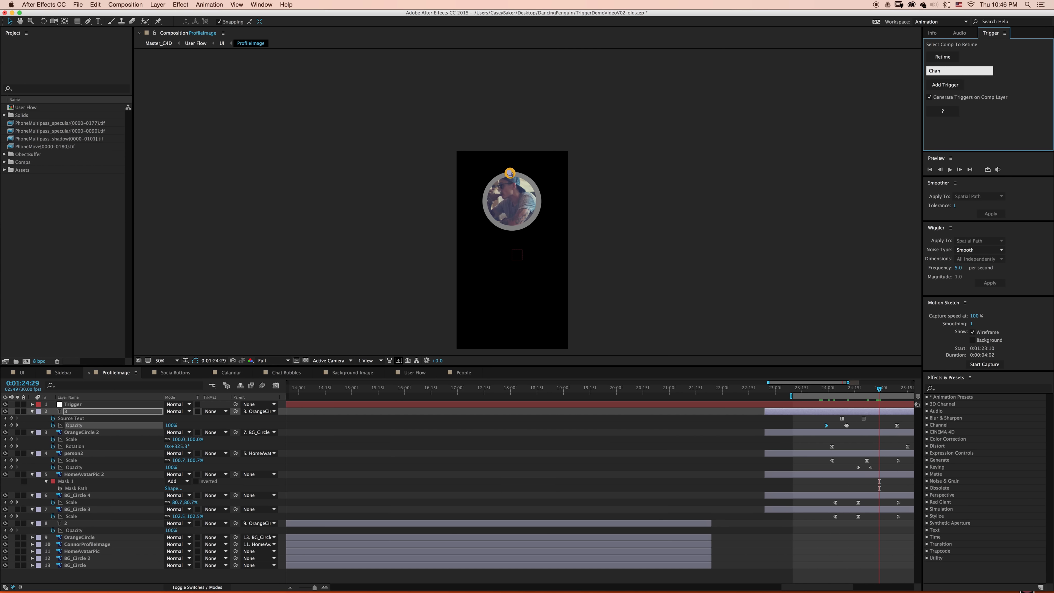
{"action": "type", "text": "geProfile"}
{"action": "left_click", "coordinate": [945, 85]}
- Retime the SocialButtons, Calandar, Chat Bubbles and Background Image layers in the UI composition
{"action": "left_click", "coordinate": [22, 373]}
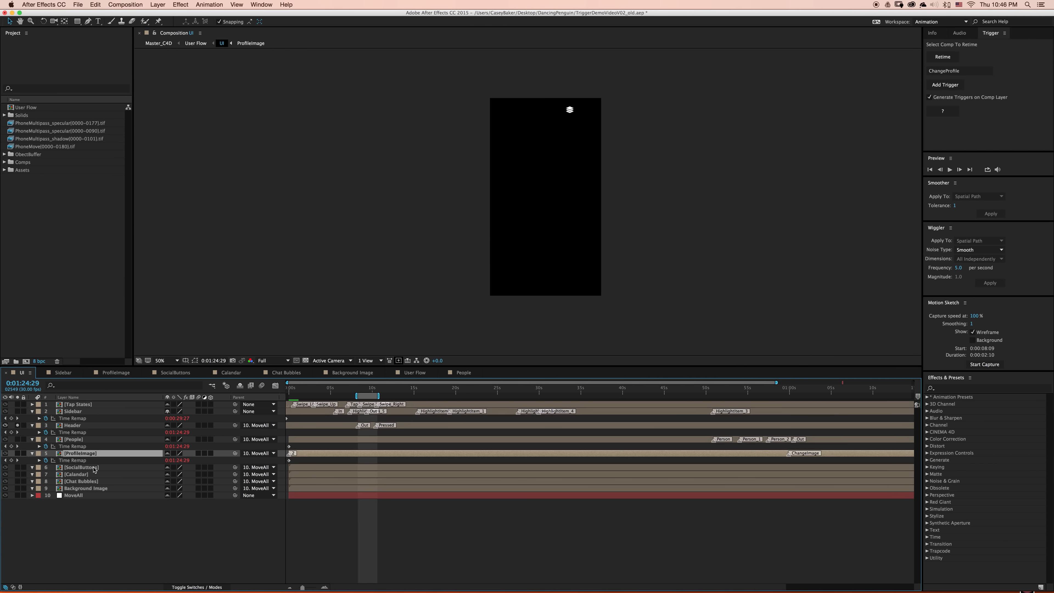
{"action": "left_click", "coordinate": [95, 468]}
{"action": "left_click", "coordinate": [942, 57]}
{"action": "left_click", "coordinate": [95, 481]}
{"action": "left_click", "coordinate": [943, 57]}
{"action": "left_click", "coordinate": [94, 496]}
{"action": "left_click", "coordinate": [943, 56]}
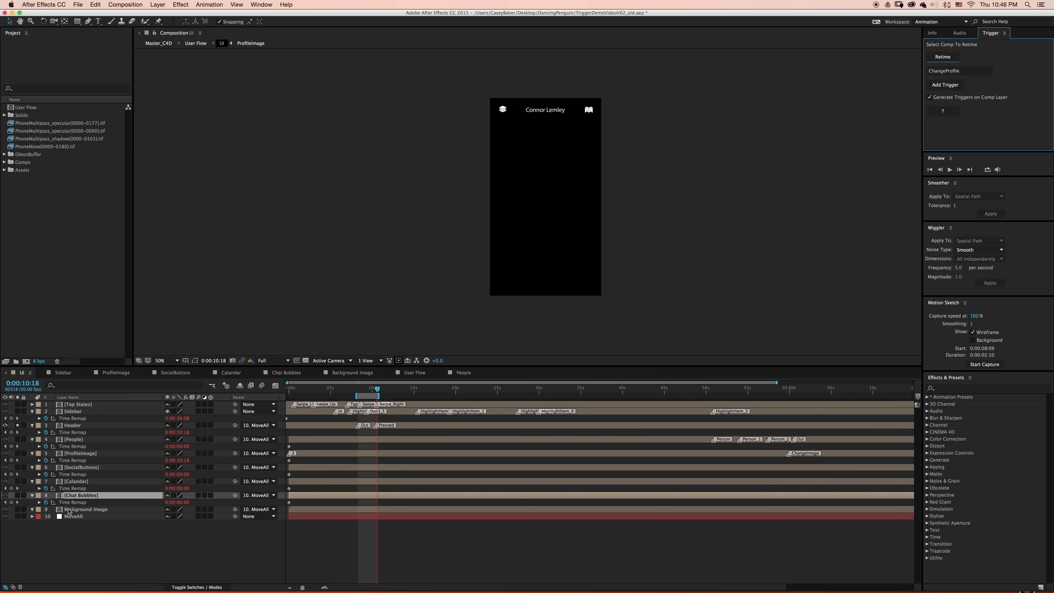
{"action": "left_click", "coordinate": [95, 510]}
{"action": "left_click", "coordinate": [942, 57]}
- Open the Calandar composition and add a trigger named Out at the first Position keyframe of layer 14
{"action": "double_click", "coordinate": [95, 481]}
{"action": "left_click_drag", "start_coordinate": [492, 389], "coordinate": [511, 389]}
{"action": "left_click", "coordinate": [494, 419]}
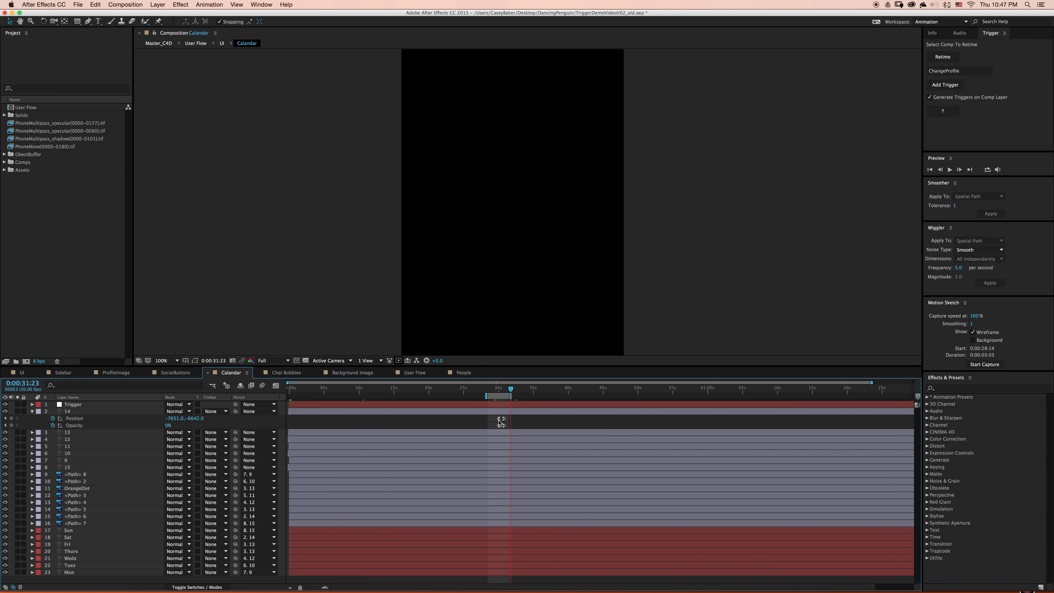
{"action": "left_click", "coordinate": [499, 419]}
{"action": "left_click_drag", "start_coordinate": [963, 71], "coordinate": [908, 71]}
{"action": "type", "text": "Out"}
{"action": "key", "text": "Return"}
- Add a trigger named Chat_Up at the start of the upward chat animation in the Chat Bubbles composition
{"action": "left_click", "coordinate": [287, 373]}
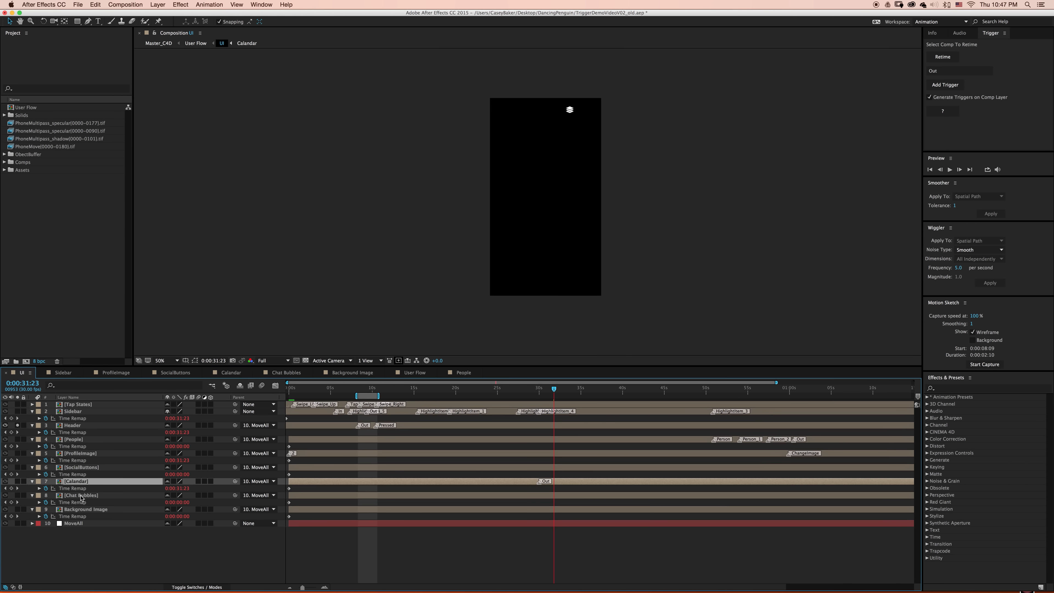
{"action": "left_click_drag", "start_coordinate": [511, 390], "coordinate": [507, 389]}
{"action": "left_click", "coordinate": [499, 419]}
{"action": "left_click_drag", "start_coordinate": [950, 71], "coordinate": [816, 48]}
{"action": "type", "text": "Chat_Up"}
{"action": "left_click", "coordinate": [945, 84]}
- Add a second Chat Bubbles trigger named Chat_Down at the following chat keyframe and return to the UI composition
{"action": "left_click", "coordinate": [598, 475]}
{"action": "left_click_drag", "start_coordinate": [949, 71], "coordinate": [941, 71]}
{"action": "type", "text": "Down"}
{"action": "left_click", "coordinate": [946, 84]}
{"action": "left_click", "coordinate": [22, 372]}
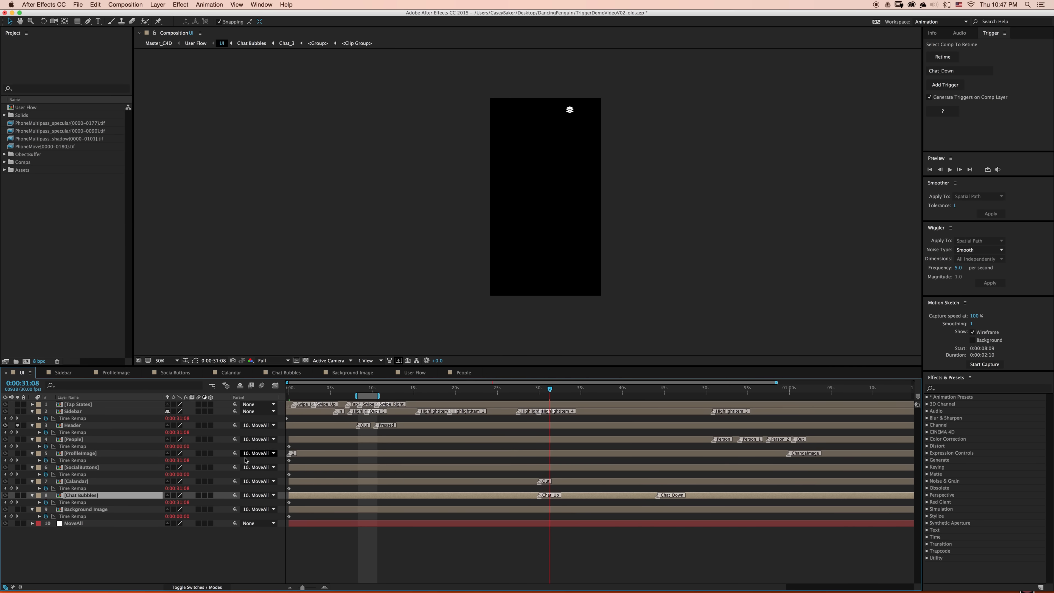
- Open the Background Image composition and add a trigger named SwitchBG at the first Scale keyframe of the CalendarBG layer
{"action": "double_click", "coordinate": [81, 509]}
{"action": "left_click_drag", "start_coordinate": [780, 389], "coordinate": [799, 390]}
{"action": "left_click", "coordinate": [780, 439]}
{"action": "left_click_drag", "start_coordinate": [956, 71], "coordinate": [927, 72]}
{"action": "type", "text": "SwitchBG"}
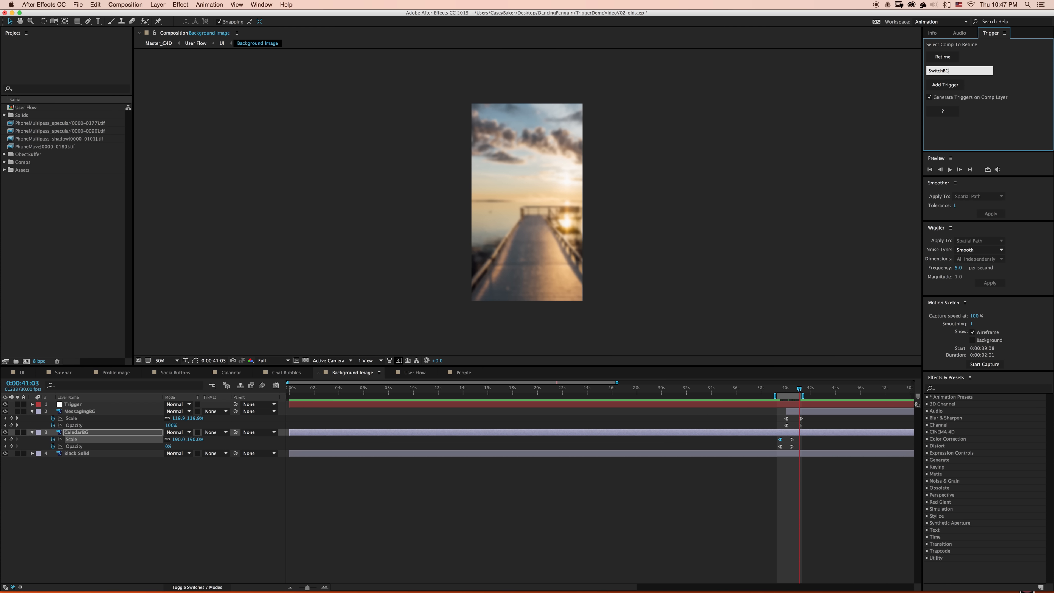
{"action": "left_click", "coordinate": [946, 85]}
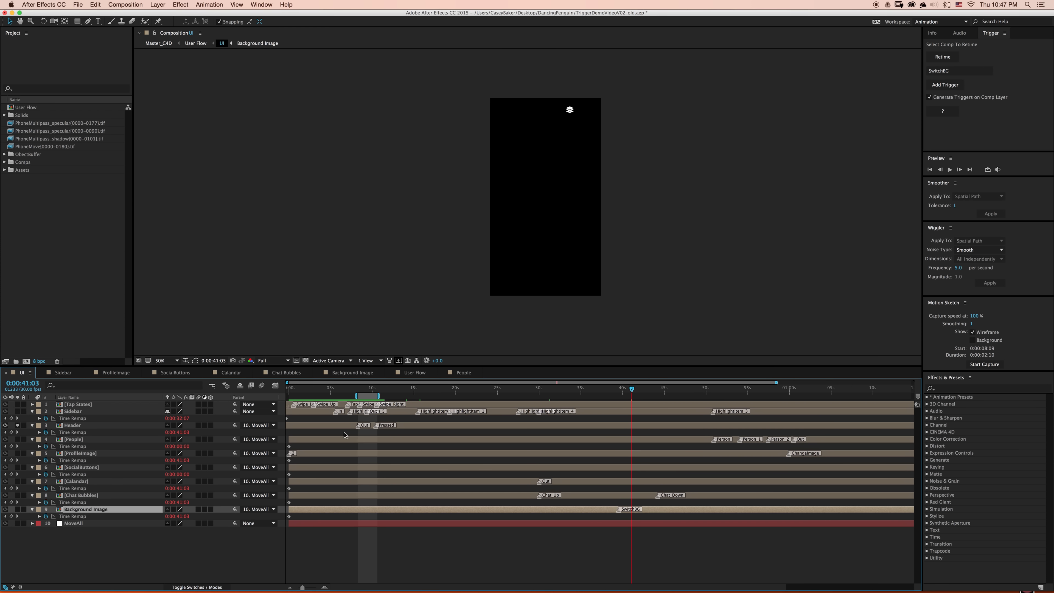
- Move the Calandar, Chat Bubbles, Background Image and ProfileImage trigger markers earlier in the UI timeline, near the Header layer's markers
{"action": "left_click_drag", "start_coordinate": [540, 482], "coordinate": [396, 483]}
{"action": "left_click_drag", "start_coordinate": [540, 496], "coordinate": [356, 497]}
{"action": "left_click_drag", "start_coordinate": [619, 510], "coordinate": [355, 512]}
{"action": "left_click_drag", "start_coordinate": [659, 496], "coordinate": [411, 497]}
{"action": "left_click_drag", "start_coordinate": [712, 441], "coordinate": [345, 442]}
{"action": "key", "text": "super+z"}
{"action": "left_click_drag", "start_coordinate": [789, 453], "coordinate": [356, 482]}
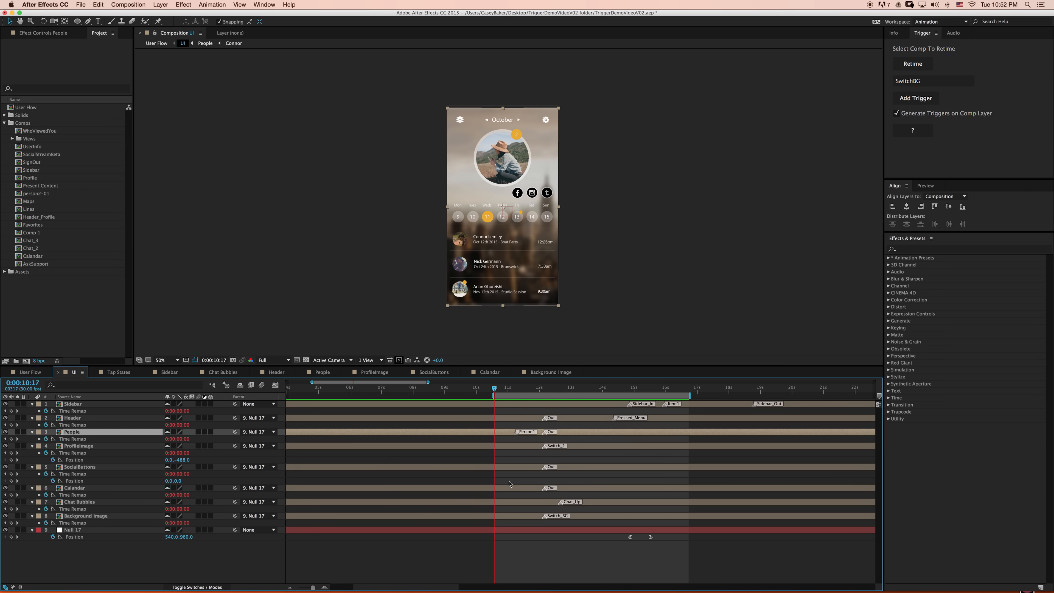
- Preview the UI composition from 0:00:10:17 and rename the Chat Bubbles layer's marker to Chat_Down
{"action": "key", "text": "space"}
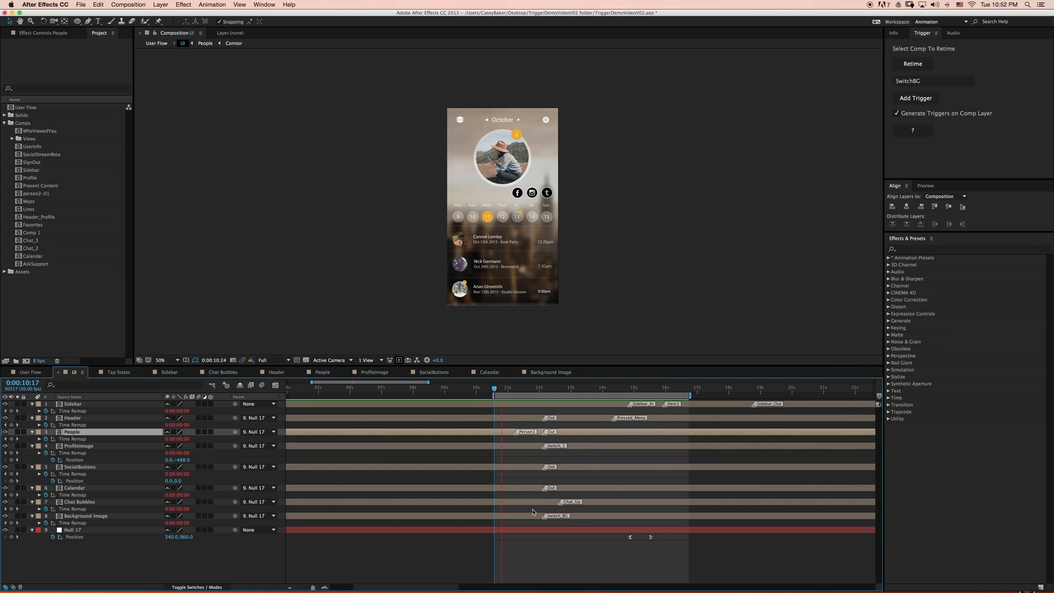
{"action": "key", "text": "space"}
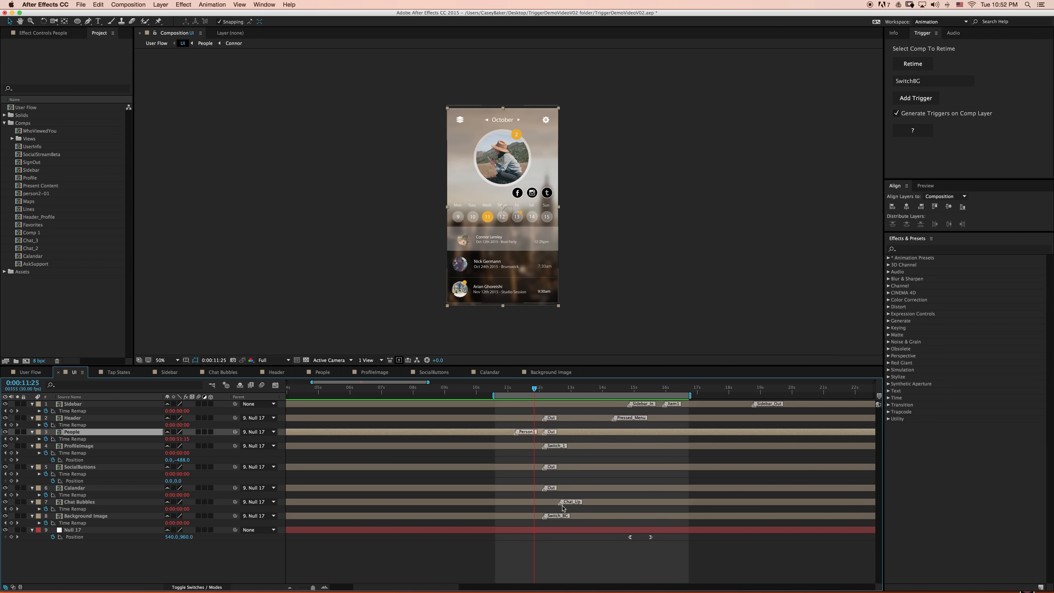
{"action": "double_click", "coordinate": [561, 505]}
{"action": "key", "text": "Right"}
{"action": "key", "text": "BackSpace"}
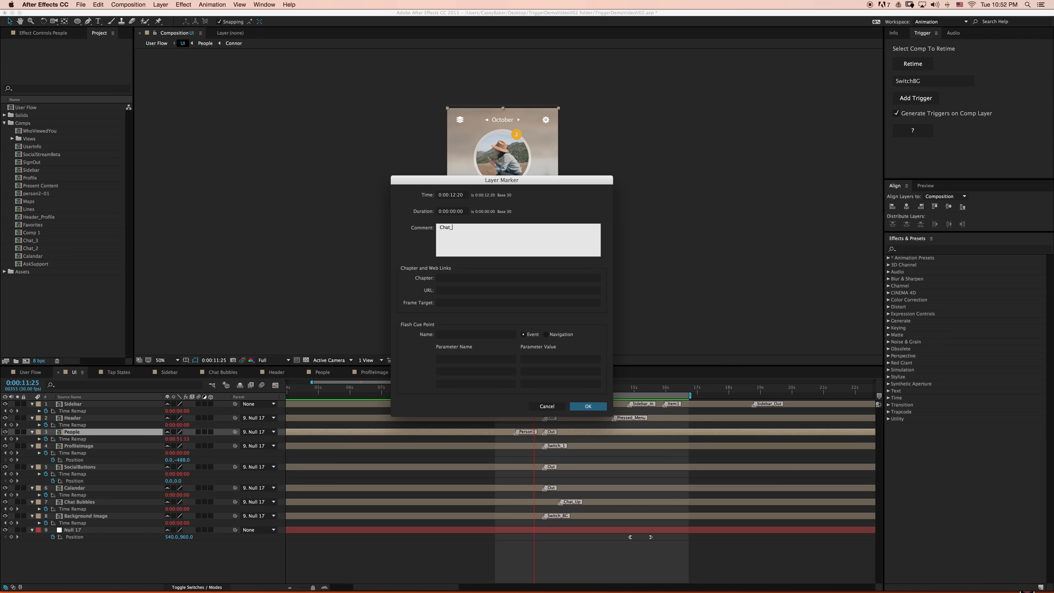
{"action": "left_click", "coordinate": [583, 405]}
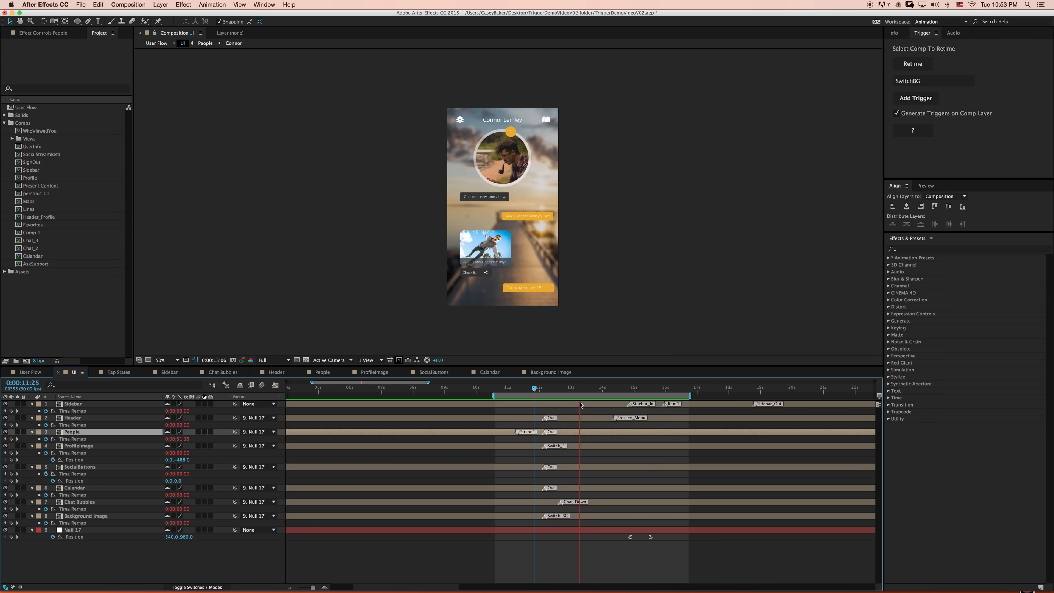
- Rename the Chat Bubbles layer's marker to Chat_Up
{"action": "double_click", "coordinate": [560, 503]}
{"action": "key", "text": "Right"}
{"action": "key", "text": "BackSpace"}
{"action": "key", "text": "BackSpace"}
{"action": "key", "text": "BackSpace"}
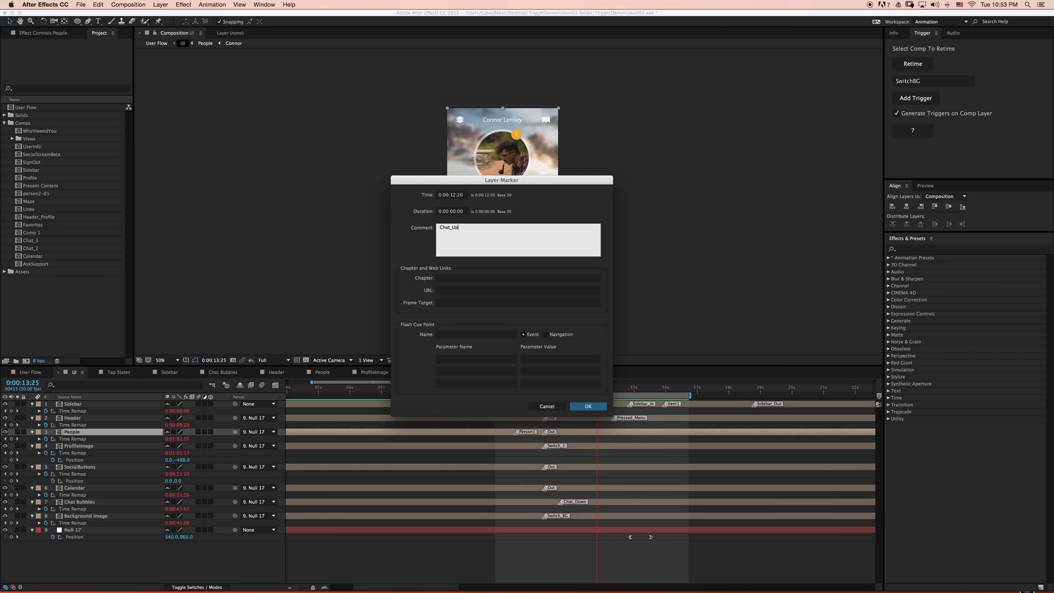
{"action": "type", "text": "Up"}
{"action": "left_click", "coordinate": [570, 406]}
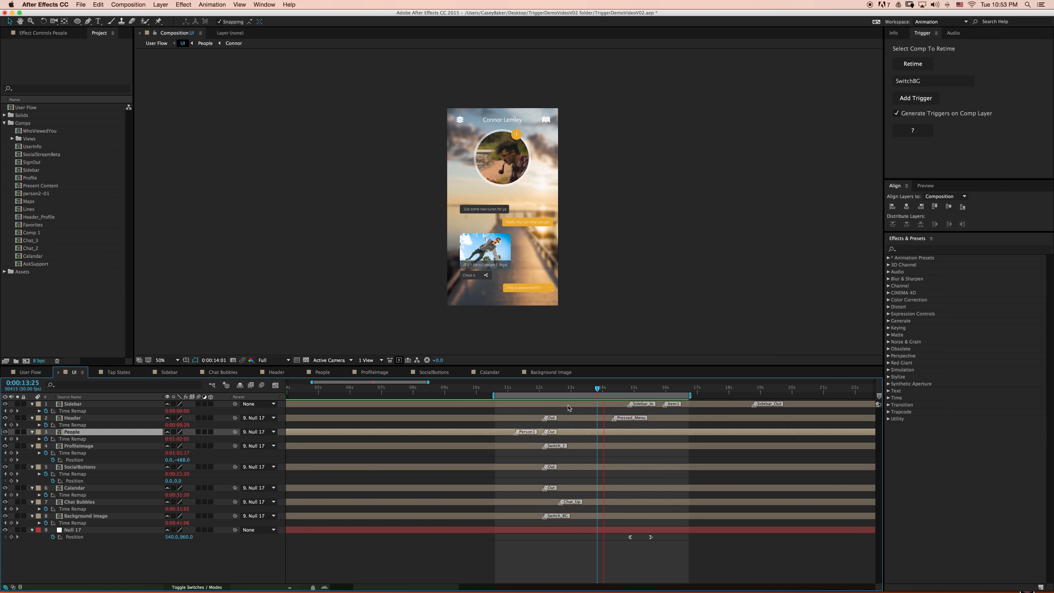
- Preview the UI composition's transition to the chat screen from 0:00:11:27
{"action": "left_click", "coordinate": [523, 388]}
{"action": "left_click_drag", "start_coordinate": [524, 388], "coordinate": [536, 389]}
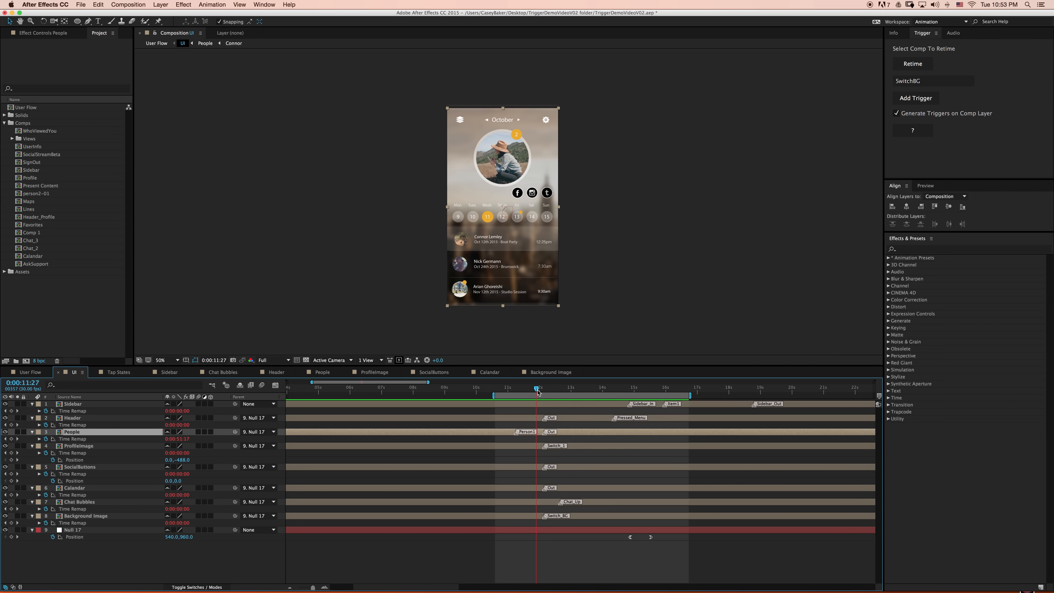
{"action": "key", "text": "space"}
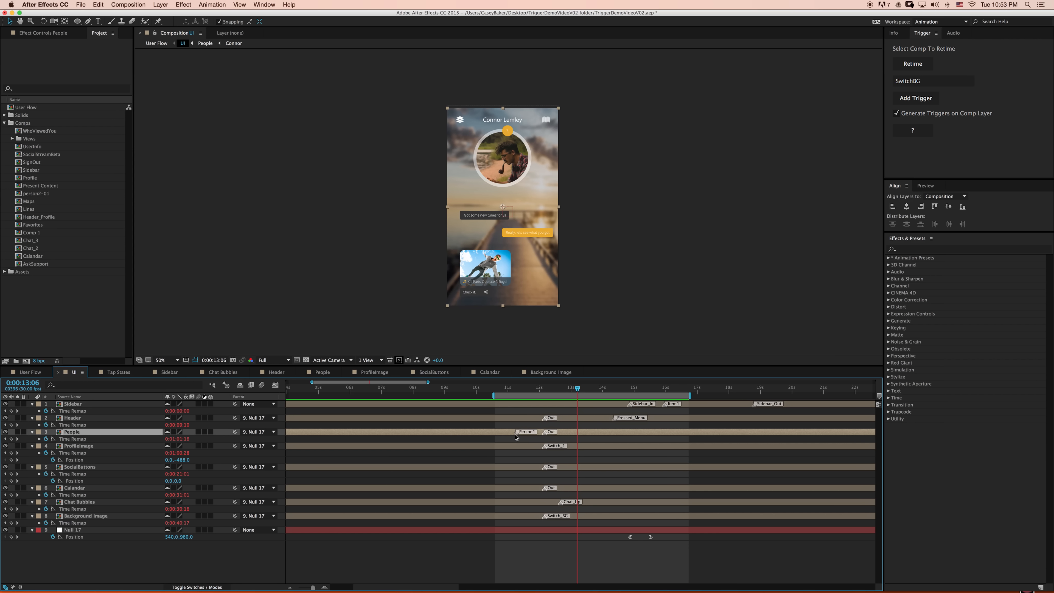
- Rename the People layer's first marker to Person2
{"action": "double_click", "coordinate": [516, 434]}
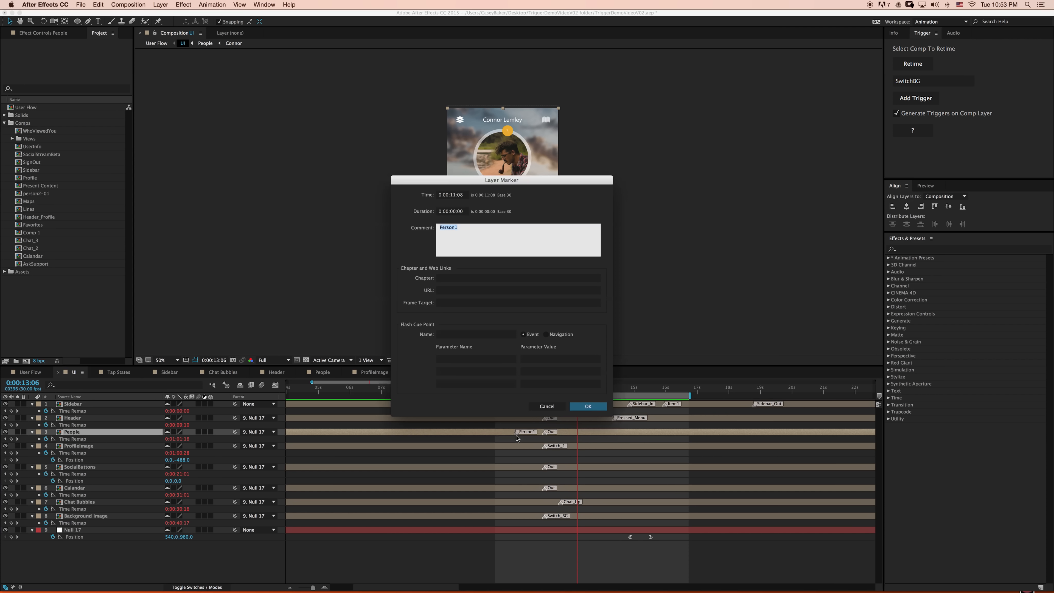
{"action": "key", "text": "Right"}
{"action": "left_click", "coordinate": [603, 409]}
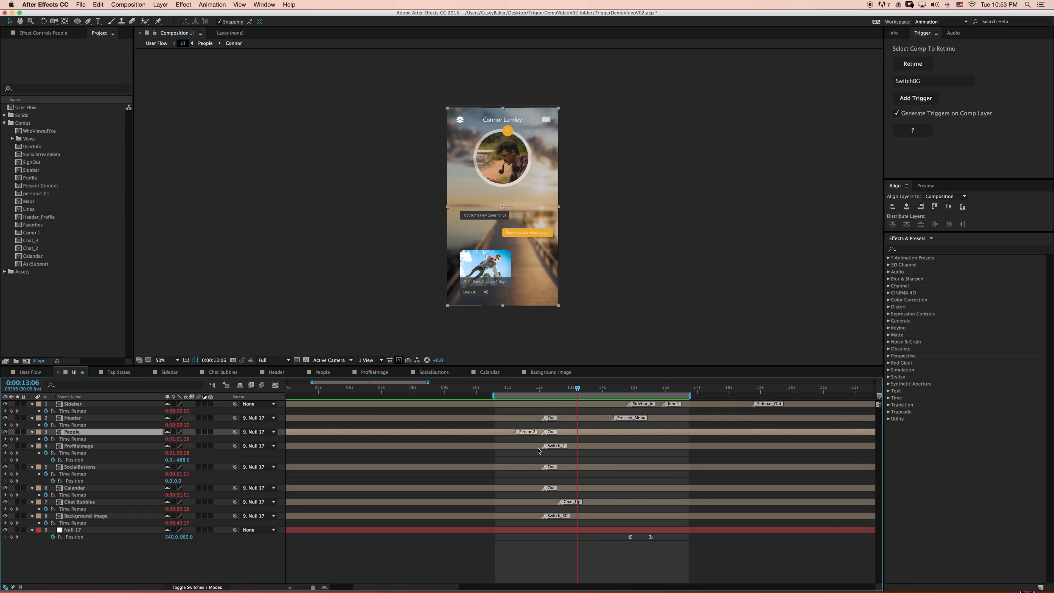
- Rename the ProfileImage layer's marker to Switch_2 and preview the UI composition
{"action": "double_click", "coordinate": [544, 447]}
{"action": "key", "text": "Right"}
{"action": "key", "text": "BackSpace"}
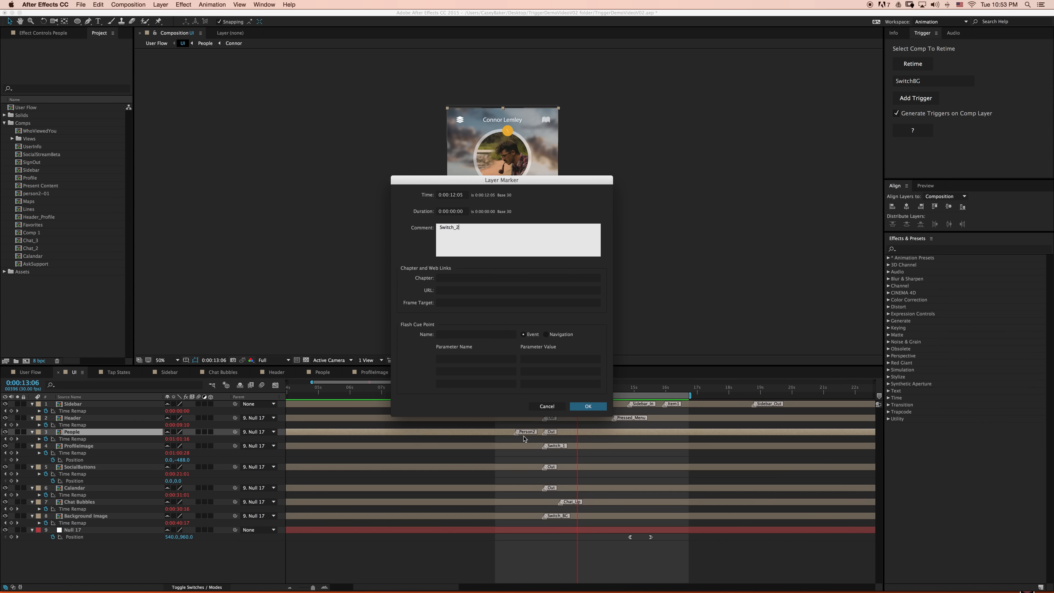
{"action": "left_click", "coordinate": [588, 406]}
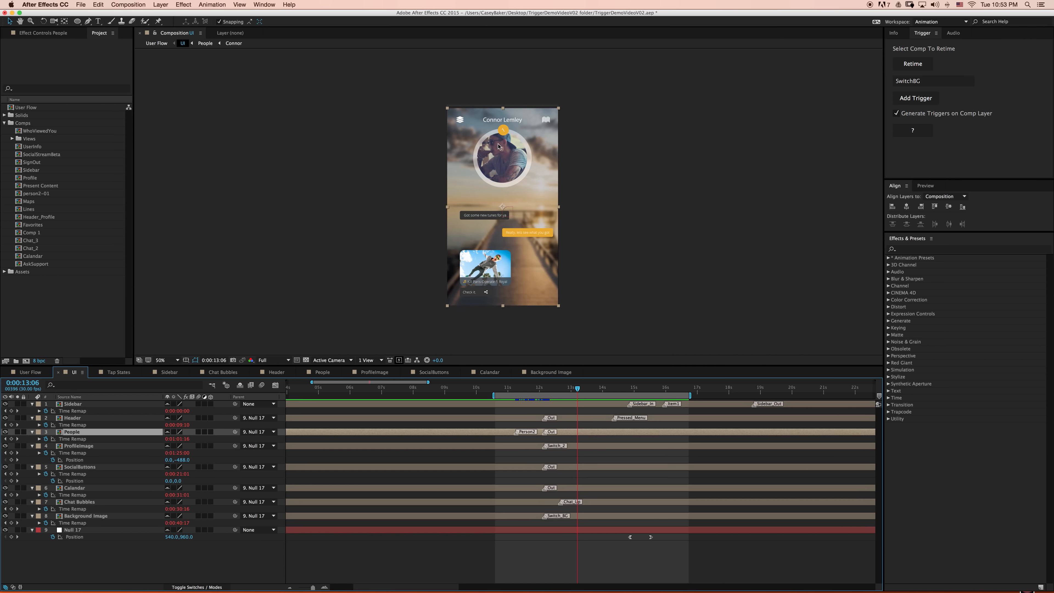
{"action": "key", "text": "space"}
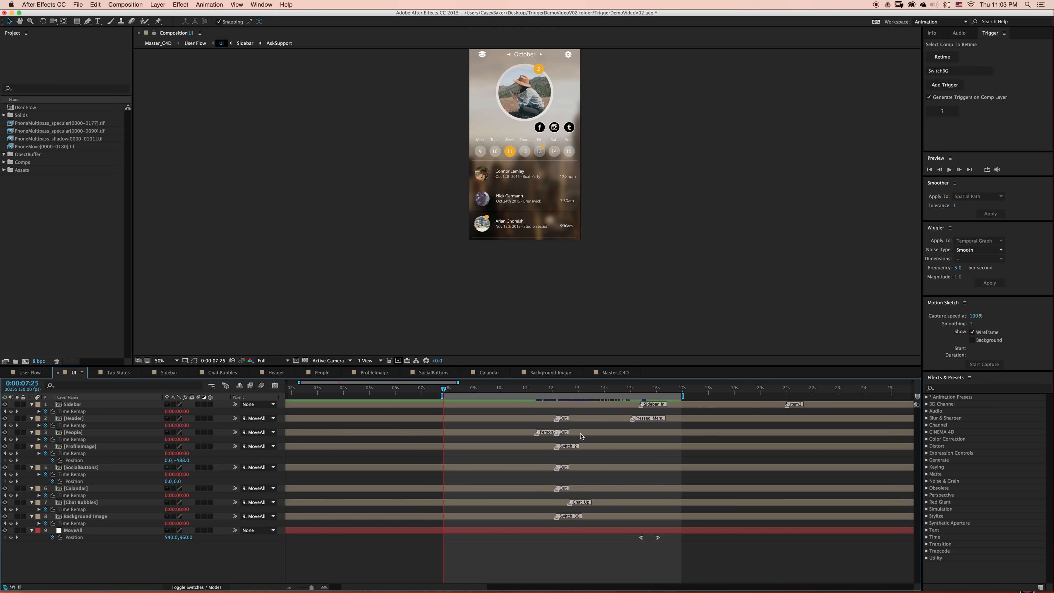
- Go up to the User Flow composition and retime its UI layer with the Trigger script
{"action": "left_click", "coordinate": [212, 387]}
{"action": "left_click", "coordinate": [172, 388]}
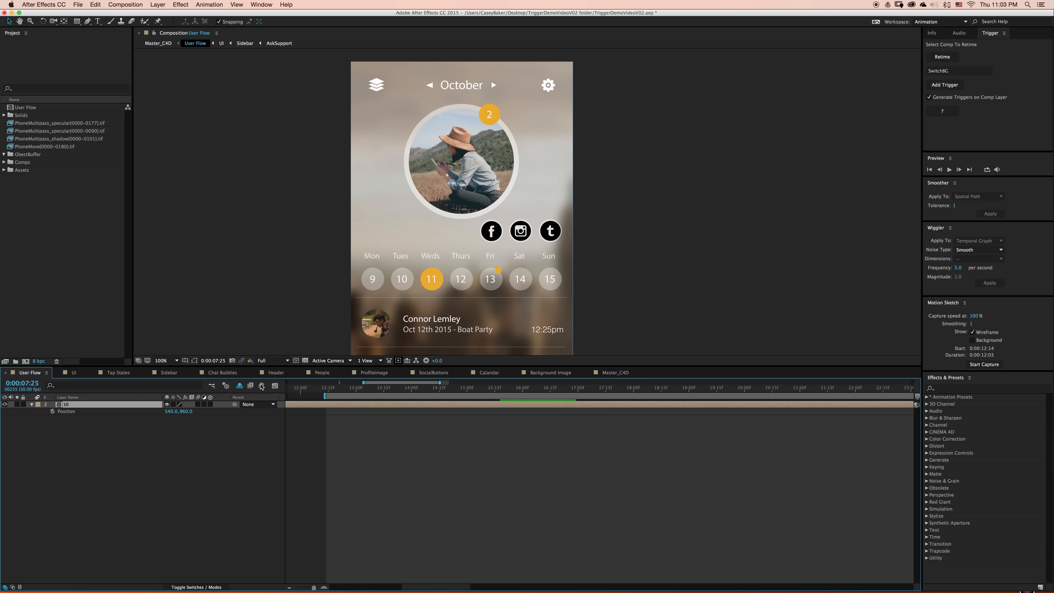
{"action": "left_click", "coordinate": [932, 58]}
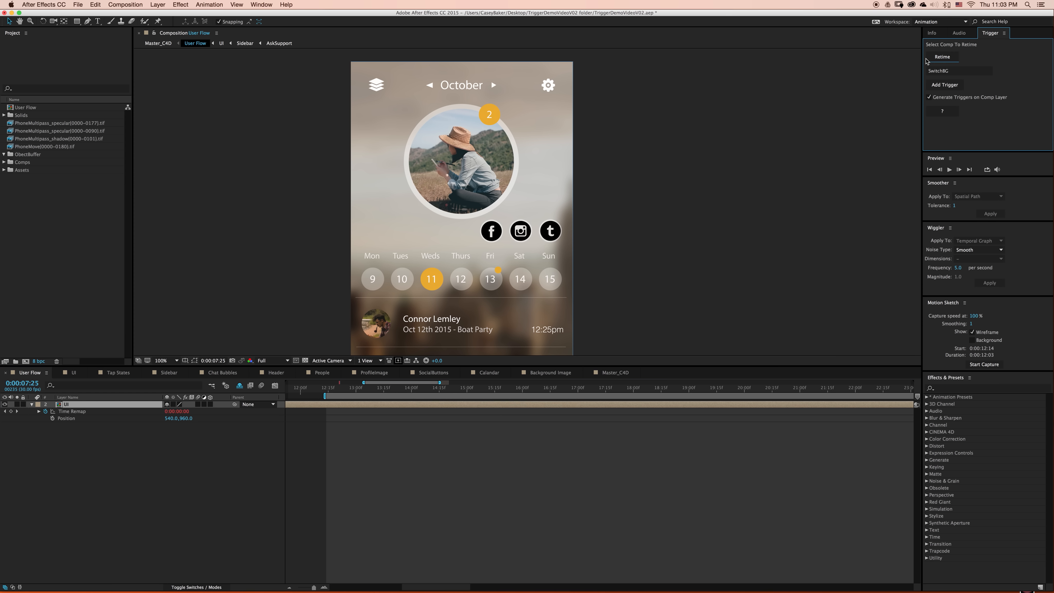
- Open the nested UI composition and add a trigger named ChatView at 0:00:11:12 on the Trigger layer
{"action": "double_click", "coordinate": [107, 405]}
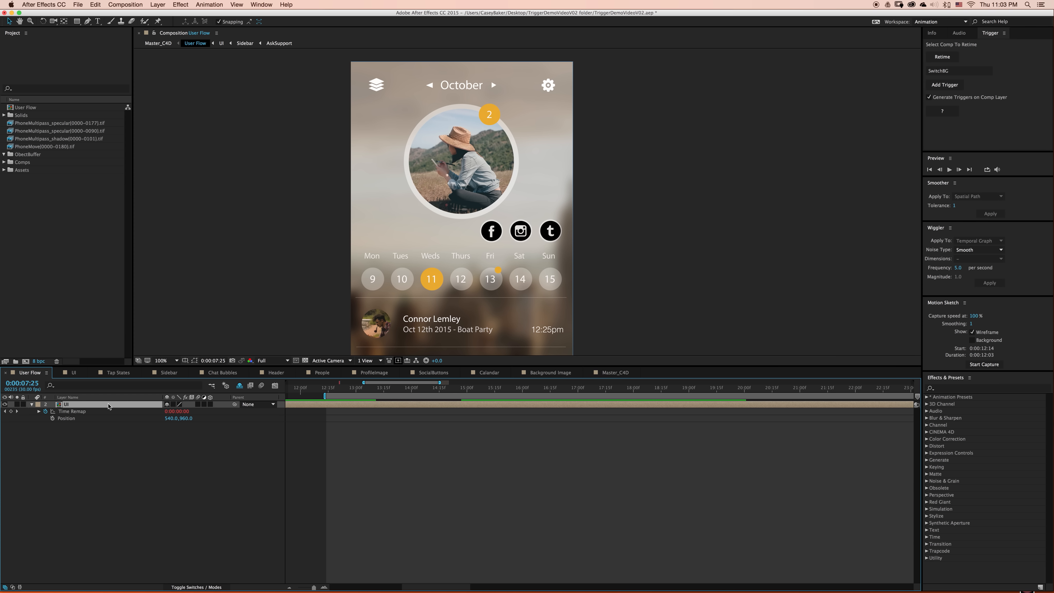
{"action": "left_click_drag", "start_coordinate": [529, 391], "coordinate": [537, 393]}
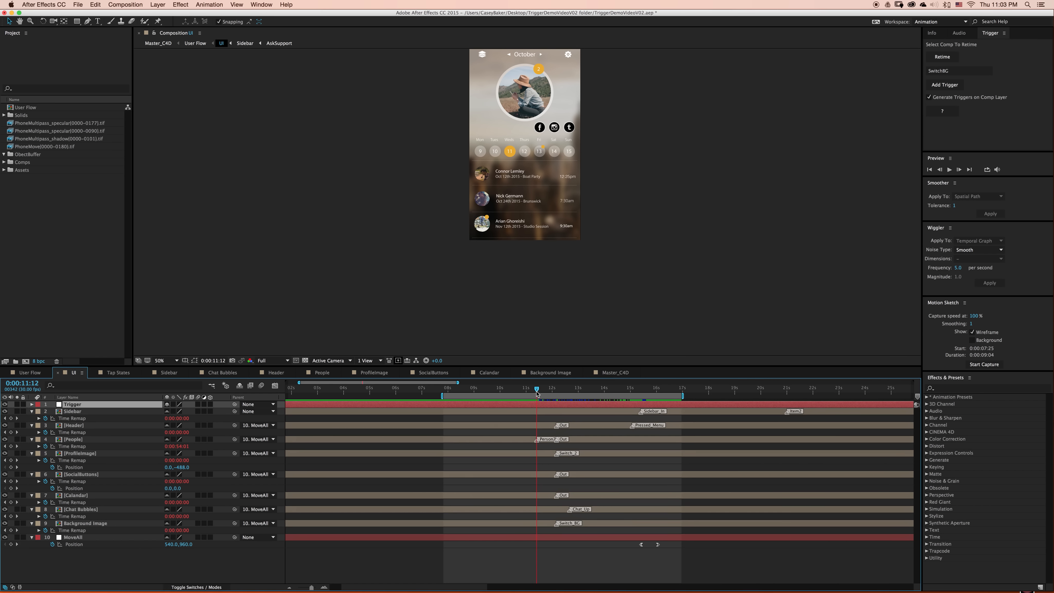
{"action": "left_click", "coordinate": [967, 73]}
{"action": "type", "text": "c"}
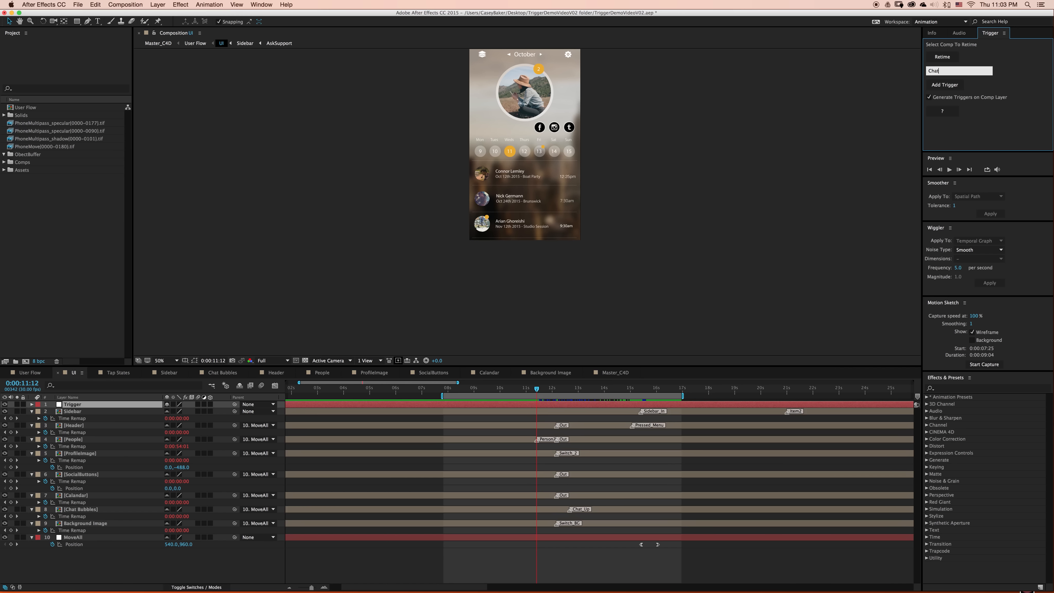
{"action": "left_click", "coordinate": [941, 90]}
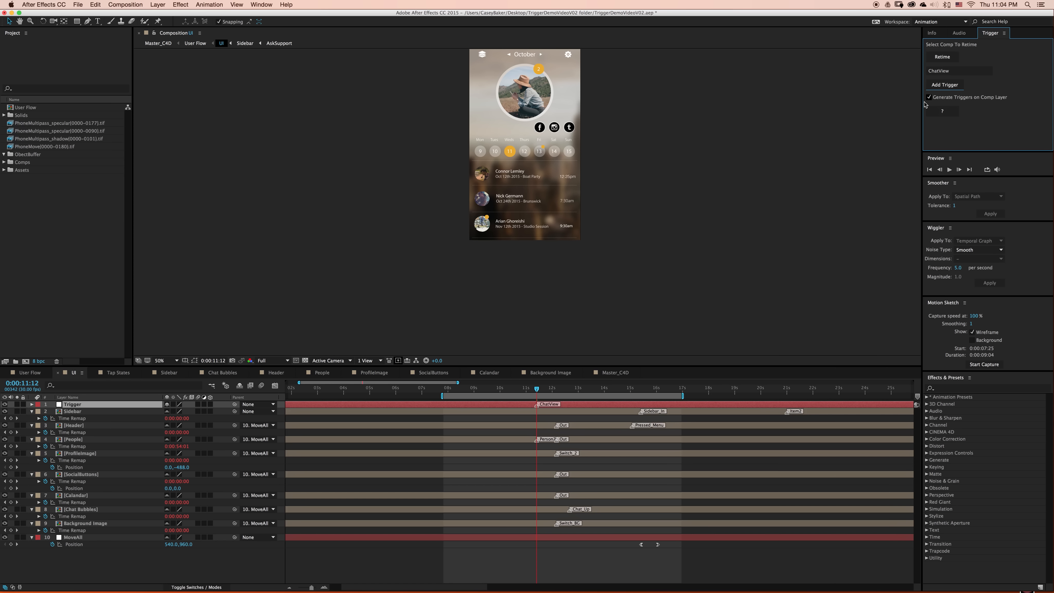
- Add a trigger named Sidebar at 0:00:15:02 in the UI composition
{"action": "left_click", "coordinate": [633, 392]}
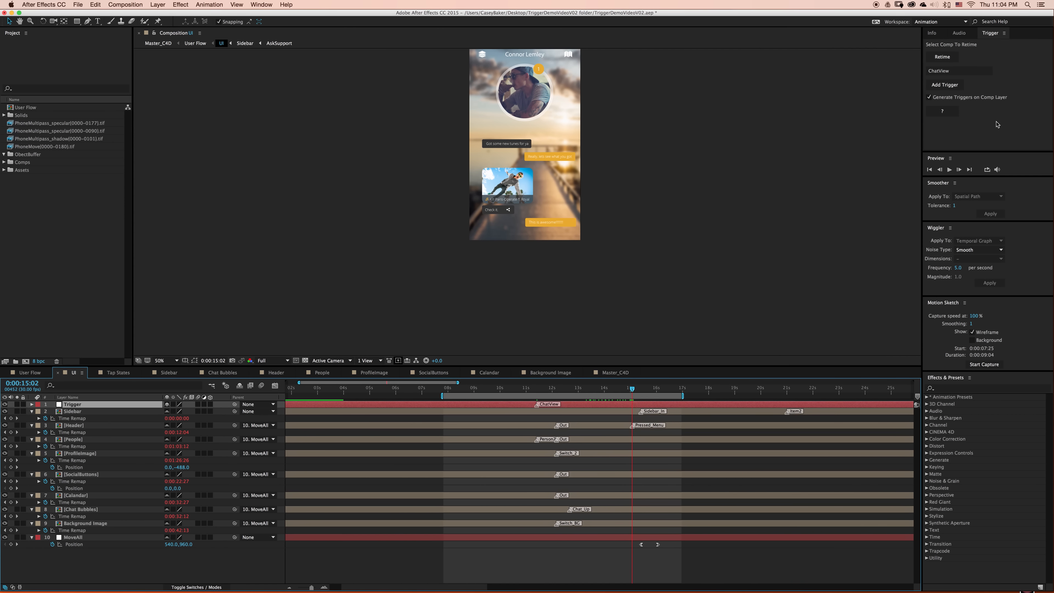
{"action": "left_click", "coordinate": [930, 71]}
{"action": "type", "text": "S"}
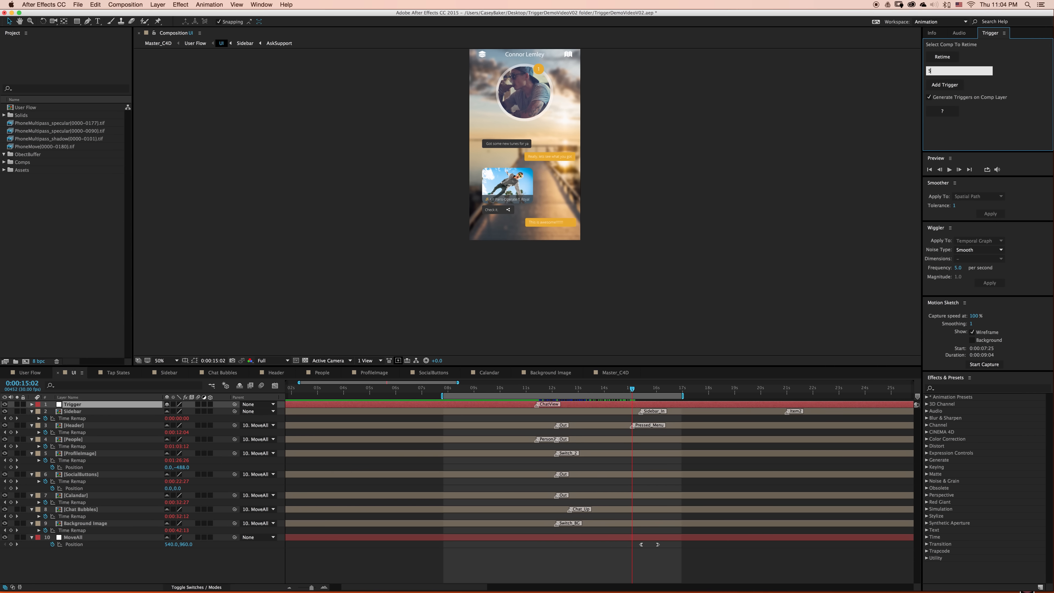
{"action": "type", "text": "idebar"}
{"action": "left_click", "coordinate": [944, 85]}
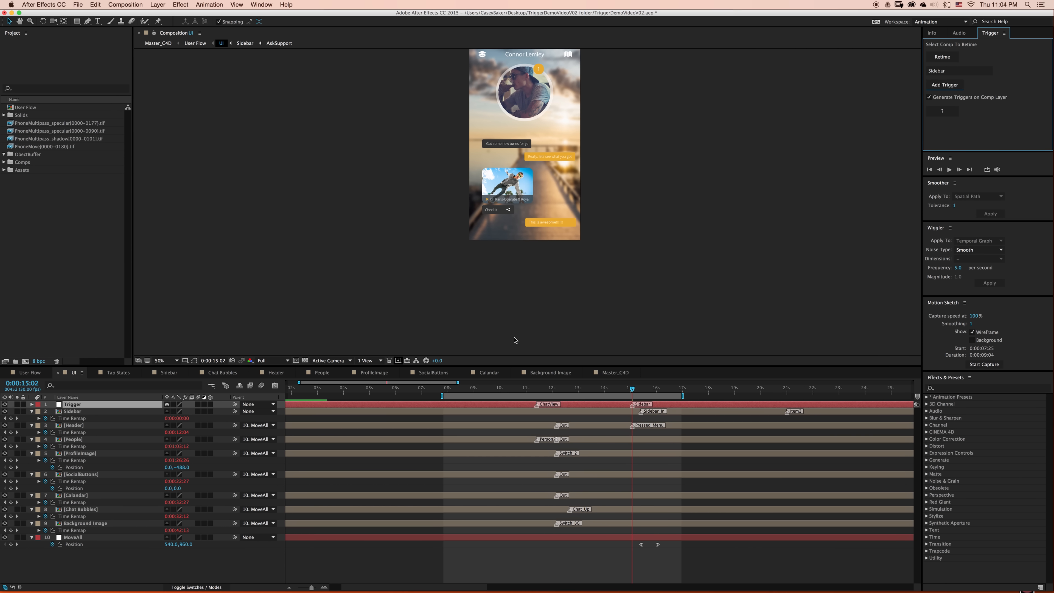
- Return to the User Flow composition and move the UI layer's ChatView marker to about 0:00:13:04
{"action": "left_click", "coordinate": [212, 385]}
{"action": "left_click", "coordinate": [181, 386]}
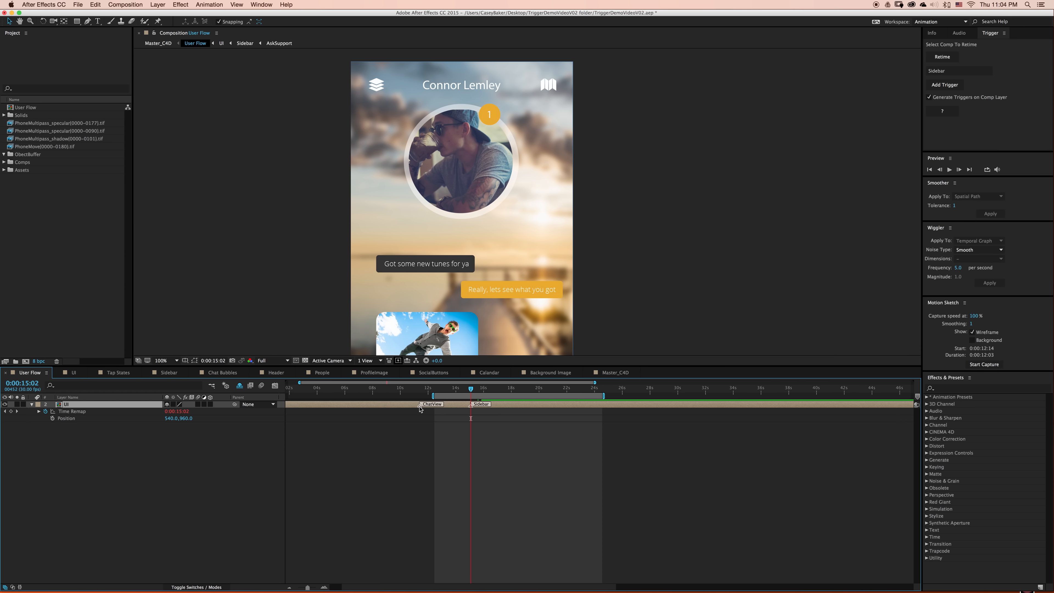
{"action": "key", "text": "="}
{"action": "left_click", "coordinate": [417, 390]}
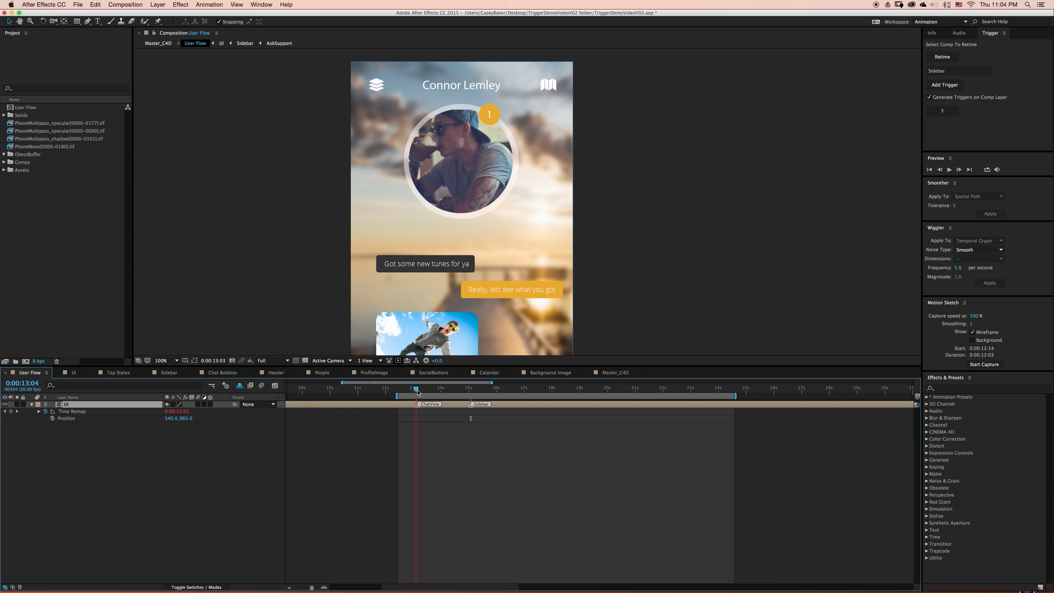
- Move the UI layer's Sidebar marker to about 0:00:15:18 and scrub the User Flow composition to 0:00:18:15
{"action": "left_click_drag", "start_coordinate": [417, 392], "coordinate": [423, 392]}
{"action": "scroll", "coordinate": [407, 256], "scroll_direction": "down", "scroll_amount": 1}
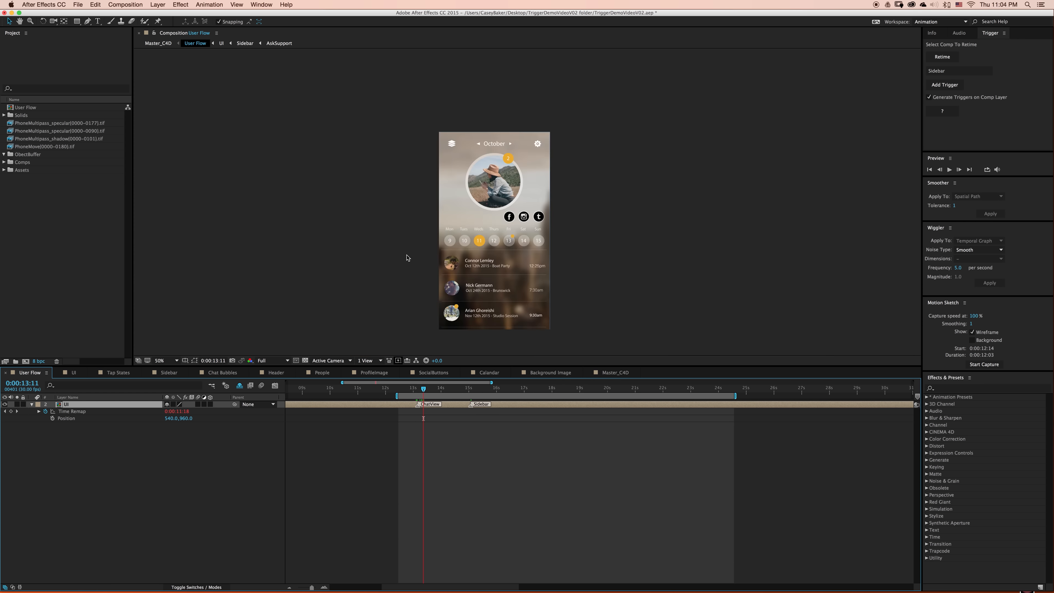
{"action": "left_click_drag", "start_coordinate": [485, 282], "coordinate": [494, 261]}
{"action": "mouse_move", "coordinate": [416, 393]}
{"action": "left_mouse_down"}
{"action": "mouse_move", "coordinate": [460, 387]}
{"action": "mouse_move", "coordinate": [478, 406]}
{"action": "mouse_move", "coordinate": [473, 390]}
{"action": "mouse_move", "coordinate": [567, 387]}
{"action": "left_mouse_up"}
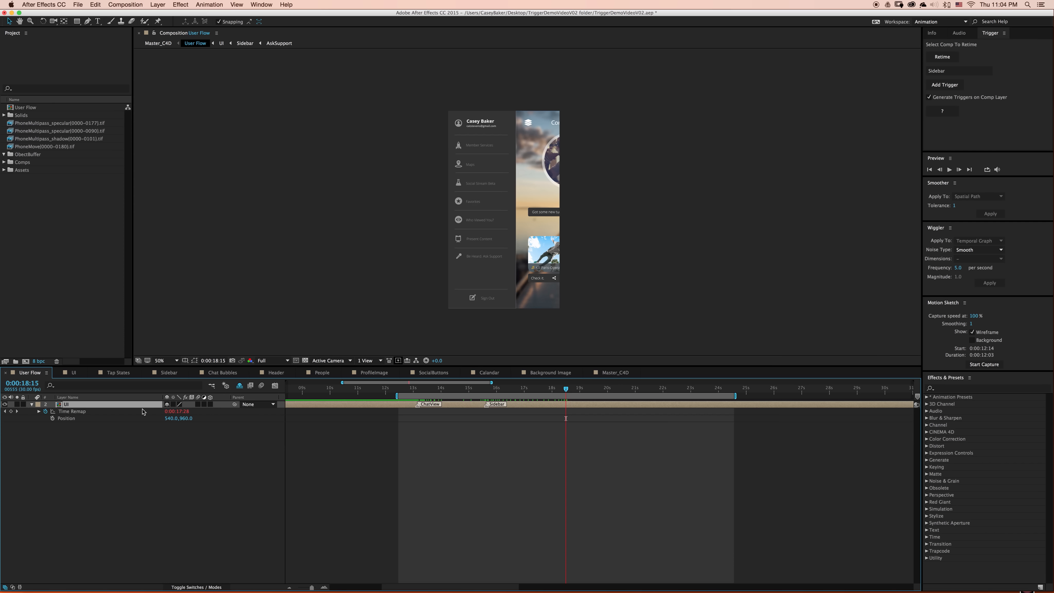
- Show the shy Tap States layer, and move the UI layer's ChatView marker to about 0:00:11:19 and its Sidebar marker to about 0:00:14:09
{"action": "left_click", "coordinate": [240, 386]}
{"action": "left_click", "coordinate": [216, 468]}
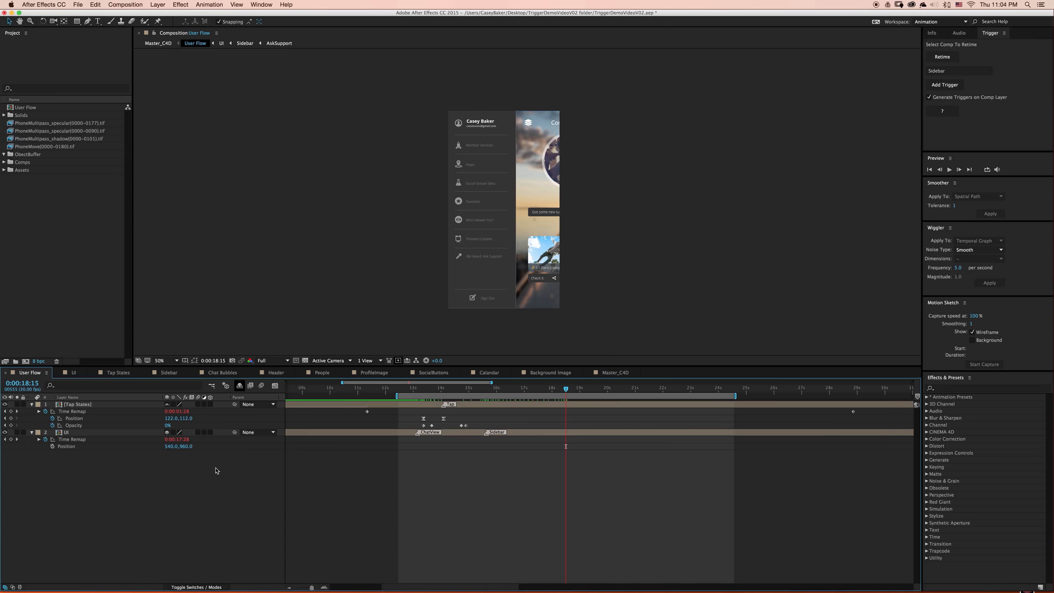
{"action": "left_click", "coordinate": [439, 390]}
{"action": "left_click_drag", "start_coordinate": [443, 390], "coordinate": [484, 382]}
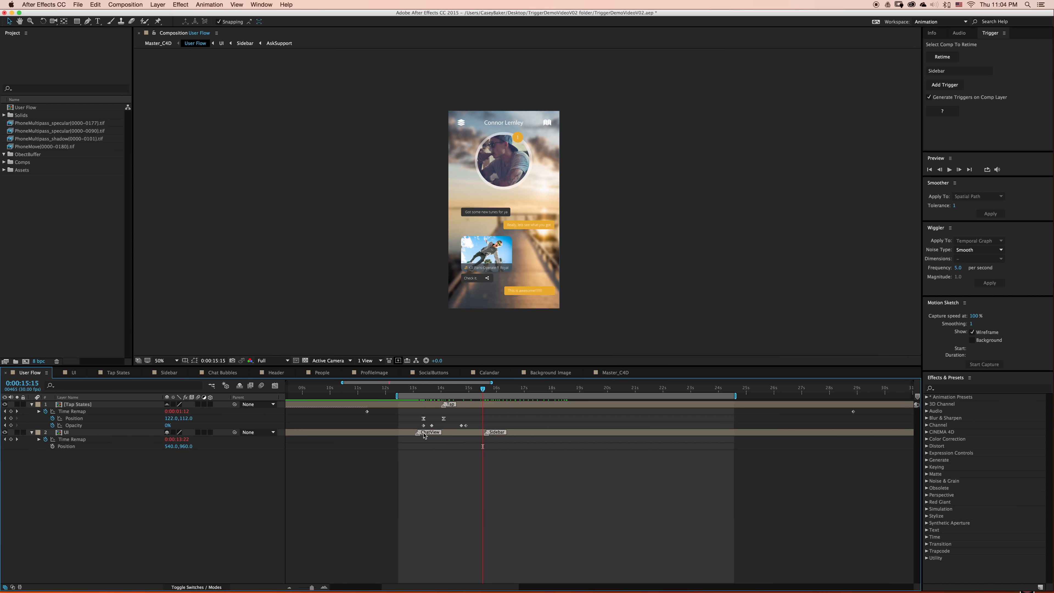
{"action": "left_click_drag", "start_coordinate": [417, 434], "coordinate": [399, 435]}
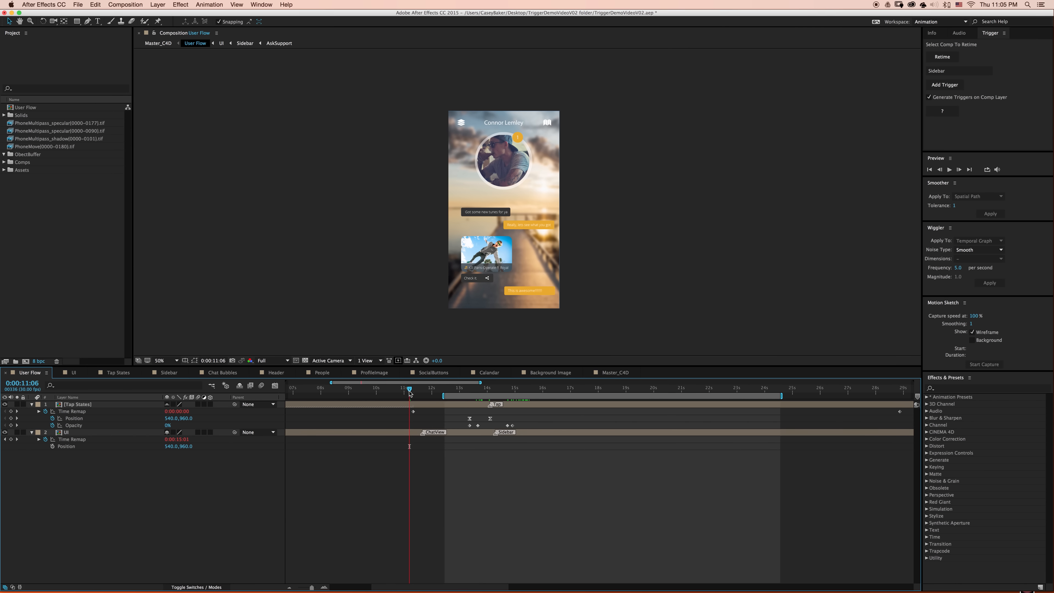
- Set the User Flow work area from 0:00:11:06 to 0:00:16:13 and preview the chat and sidebar transitions
{"action": "key", "text": "b"}
{"action": "key", "text": "space"}
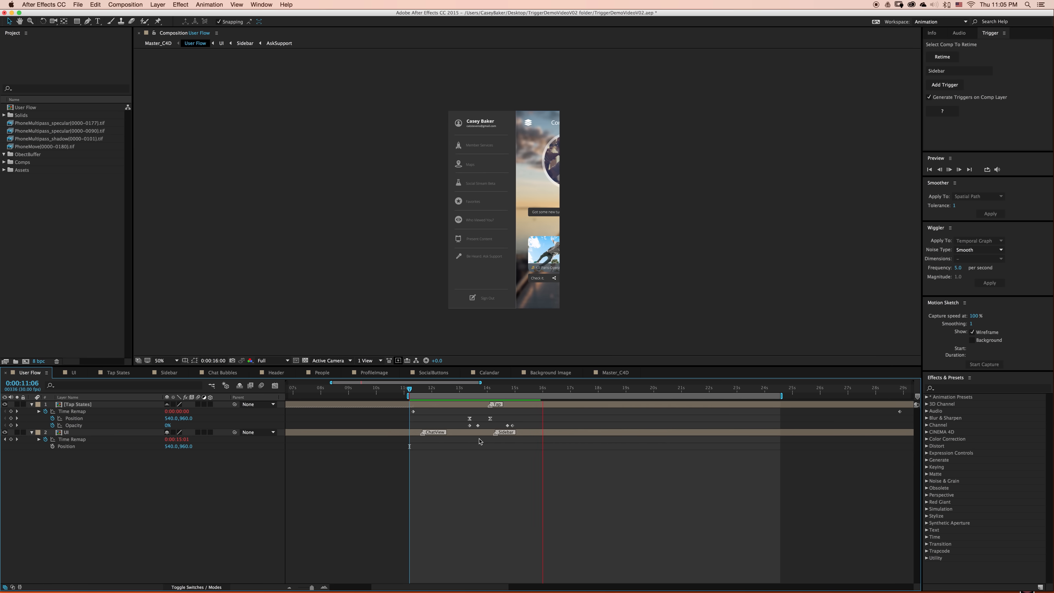
{"action": "key", "text": "space"}
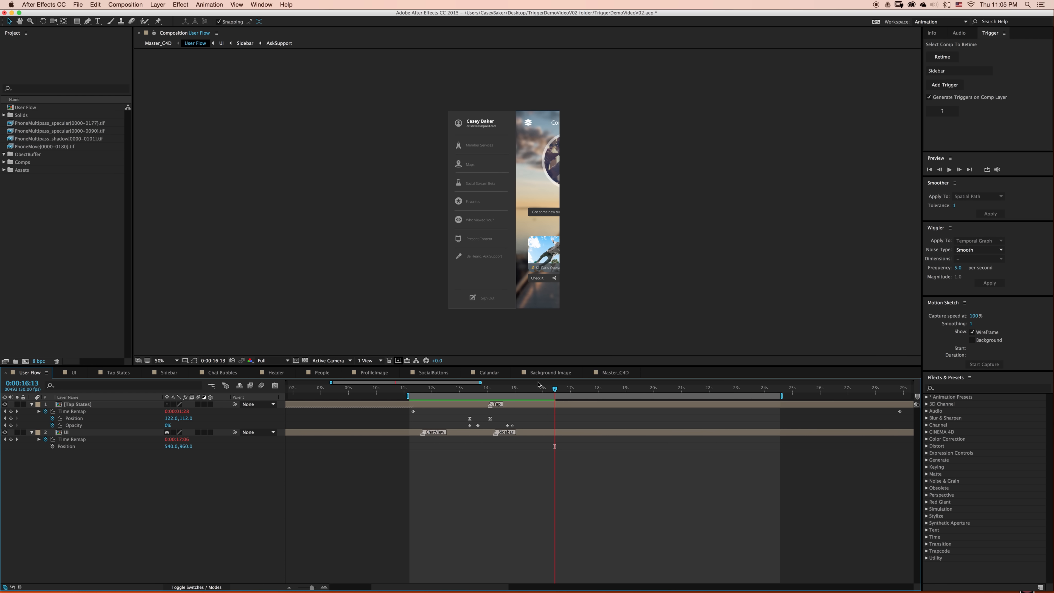
{"action": "key", "text": "n"}
{"action": "key", "text": "space"}
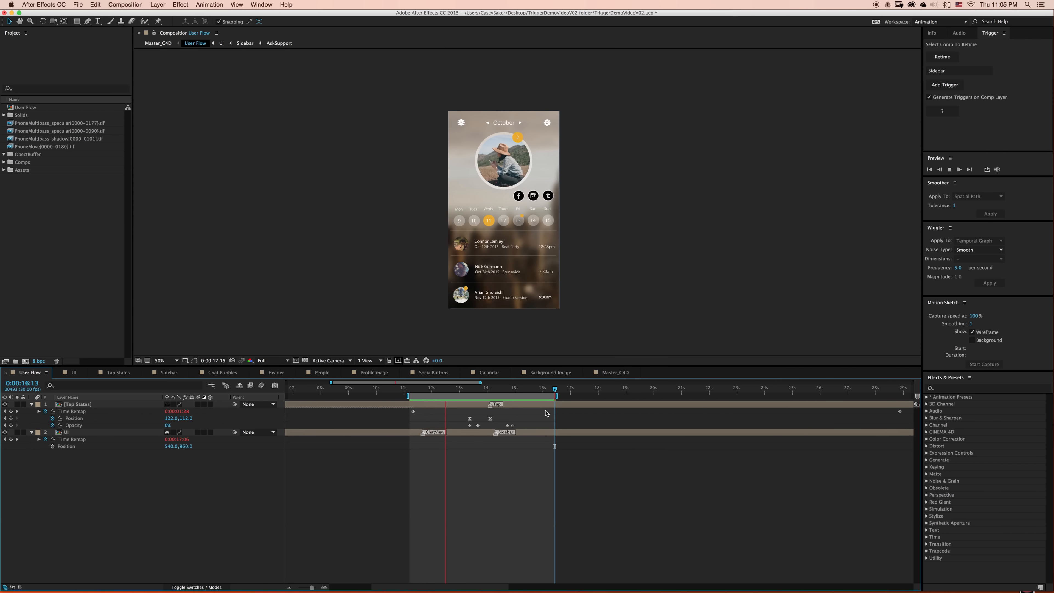